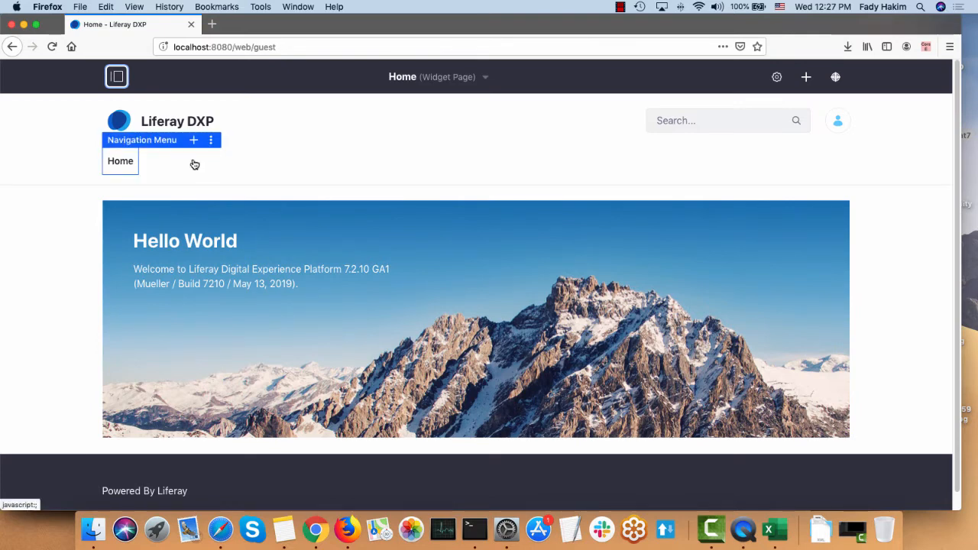
- Open the site's Staging configuration under Publishing and choose the Local Live option
{"action": "left_click", "coordinate": [117, 76]}
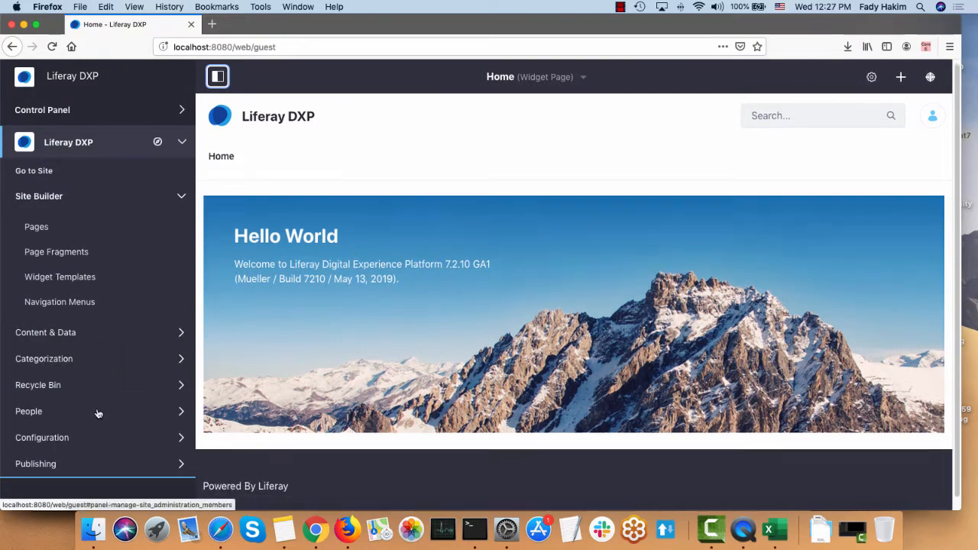
{"action": "left_click", "coordinate": [83, 468]}
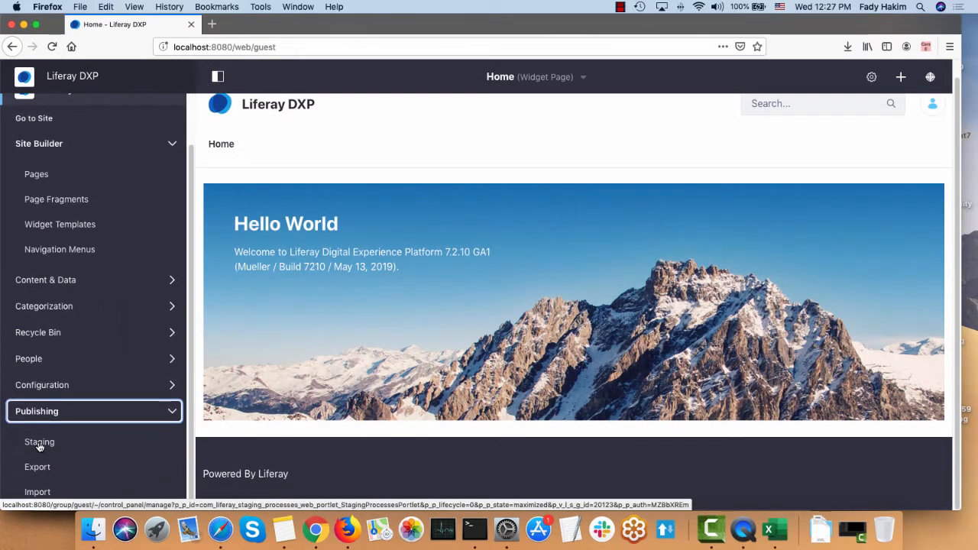
{"action": "left_click", "coordinate": [40, 443]}
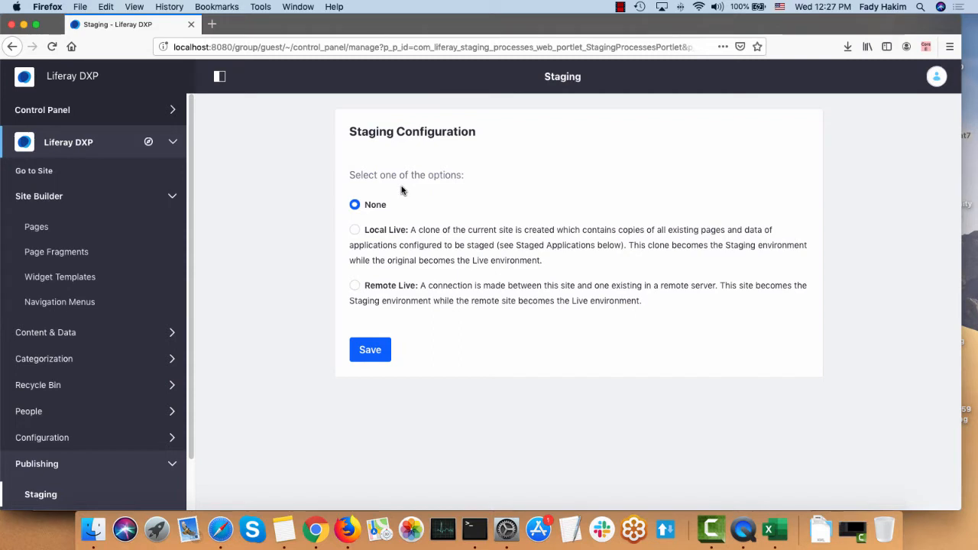
{"action": "left_click", "coordinate": [353, 233]}
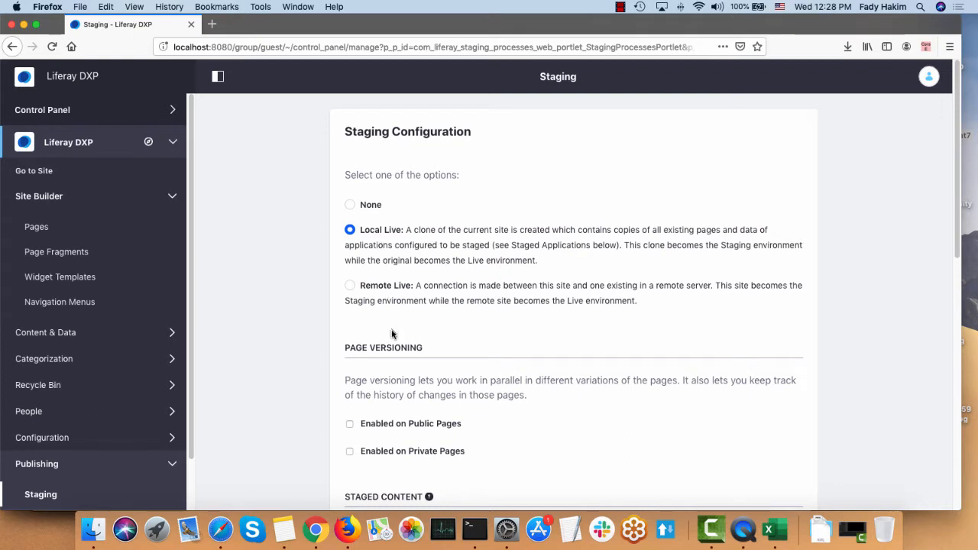
- Enable page versioning on public pages, keep the default staged content, and save to activate local staging
{"action": "scroll", "coordinate": [428, 432], "scroll_direction": "down", "scroll_amount": 1}
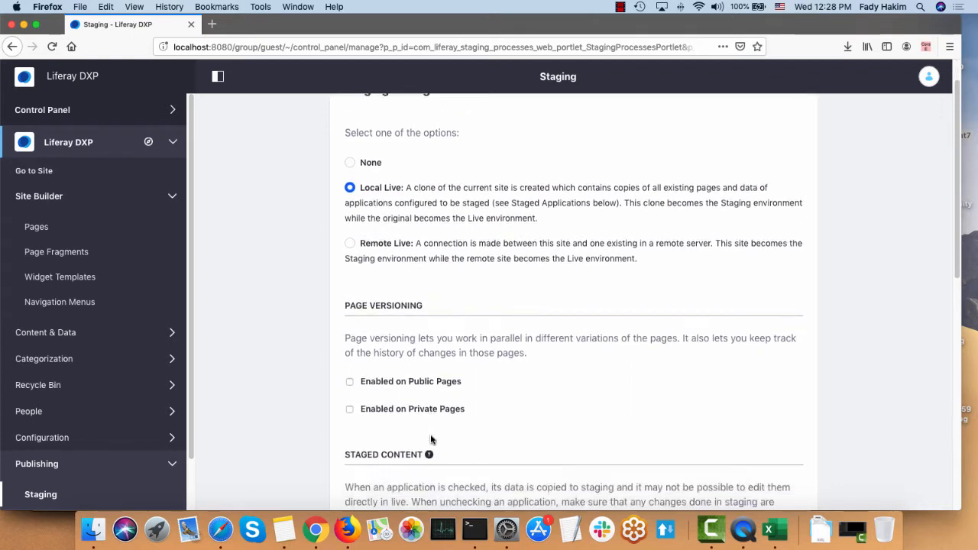
{"action": "left_click", "coordinate": [420, 380]}
{"action": "scroll", "coordinate": [424, 390], "scroll_direction": "down", "scroll_amount": 5}
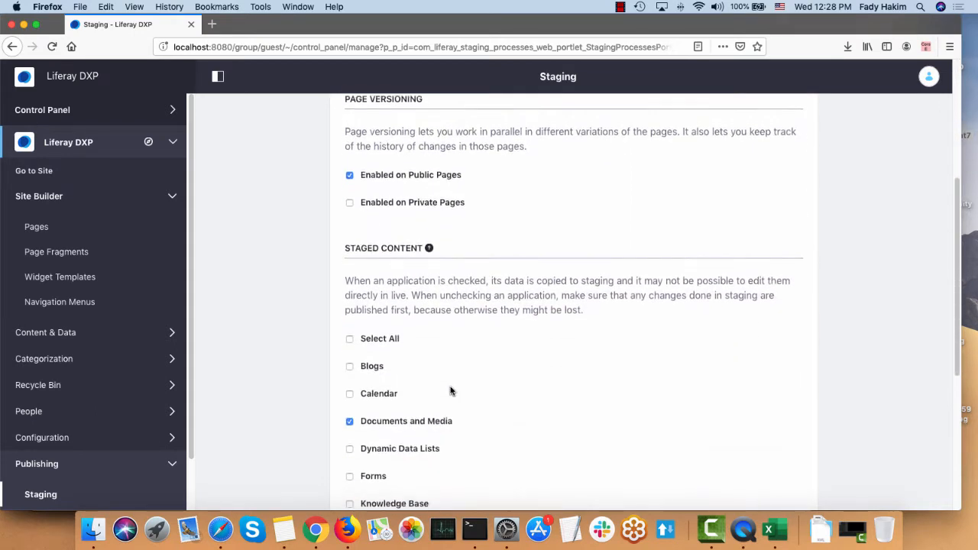
{"action": "scroll", "coordinate": [428, 411], "scroll_direction": "down", "scroll_amount": 5}
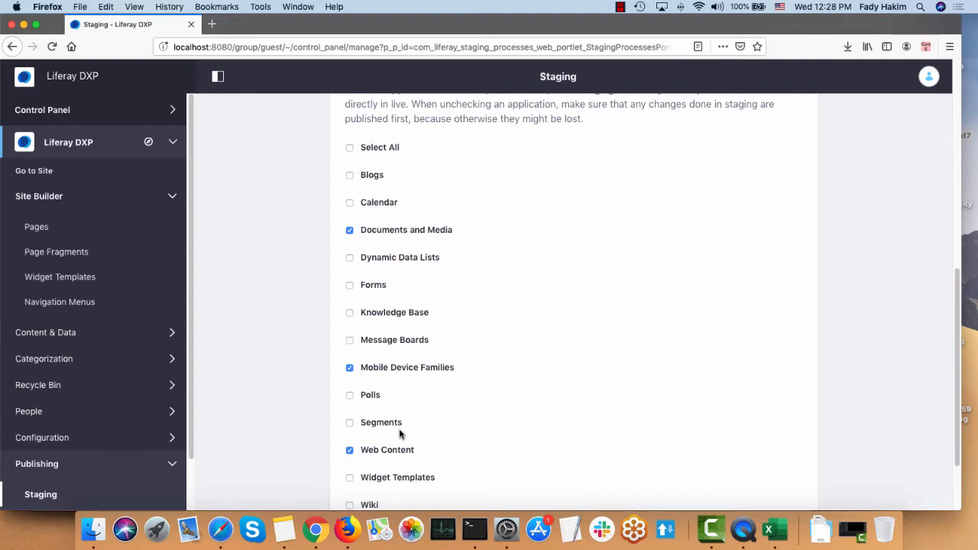
{"action": "scroll", "coordinate": [555, 313], "scroll_direction": "down", "scroll_amount": 3}
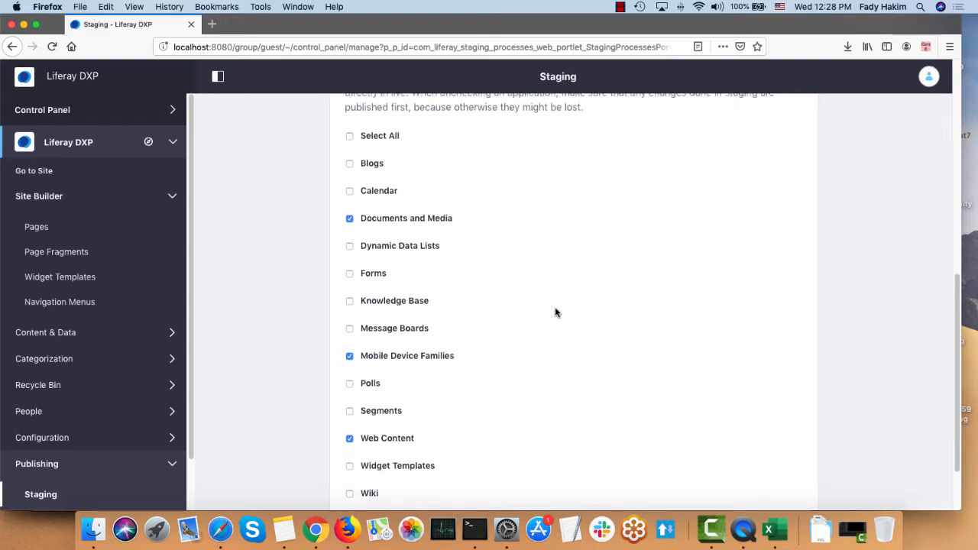
{"action": "left_click", "coordinate": [362, 463]}
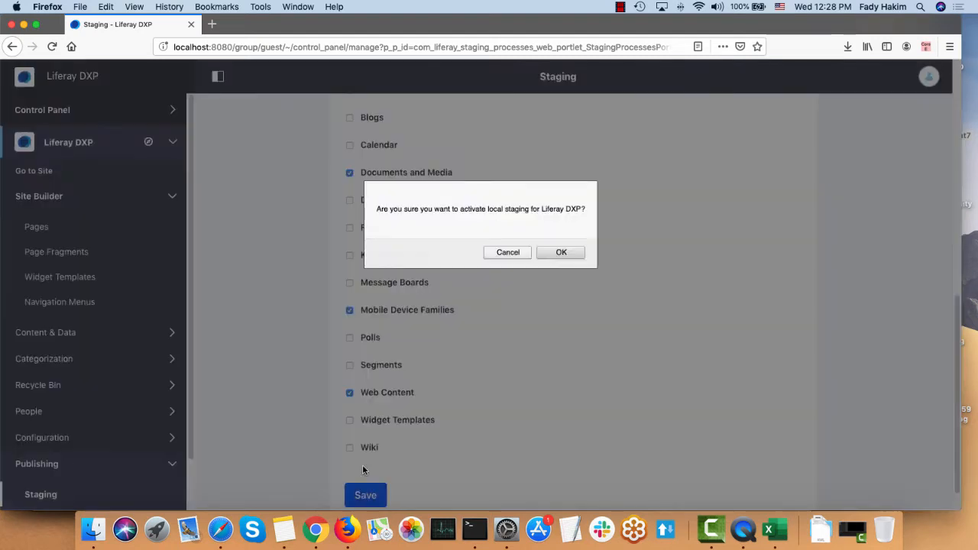
{"action": "left_click", "coordinate": [560, 253]}
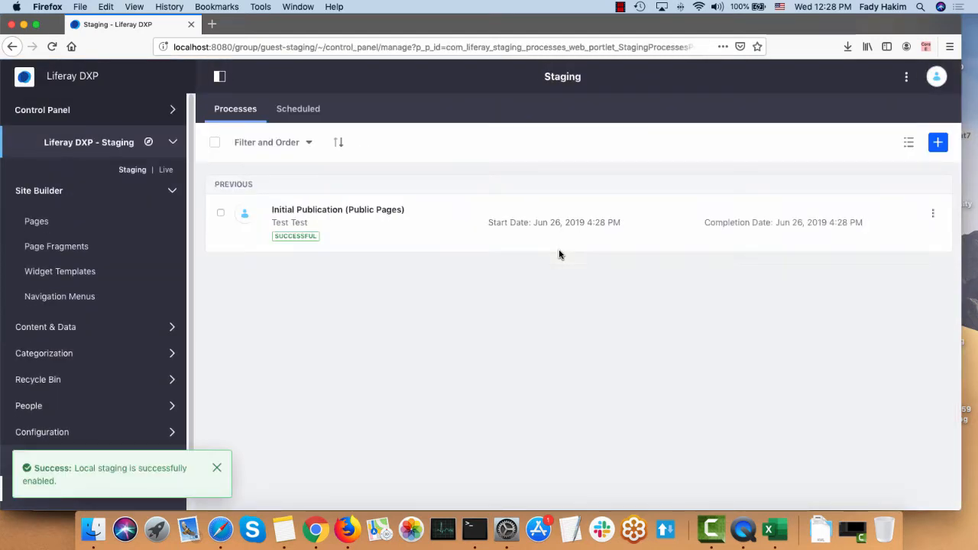
{"action": "left_click", "coordinate": [218, 468]}
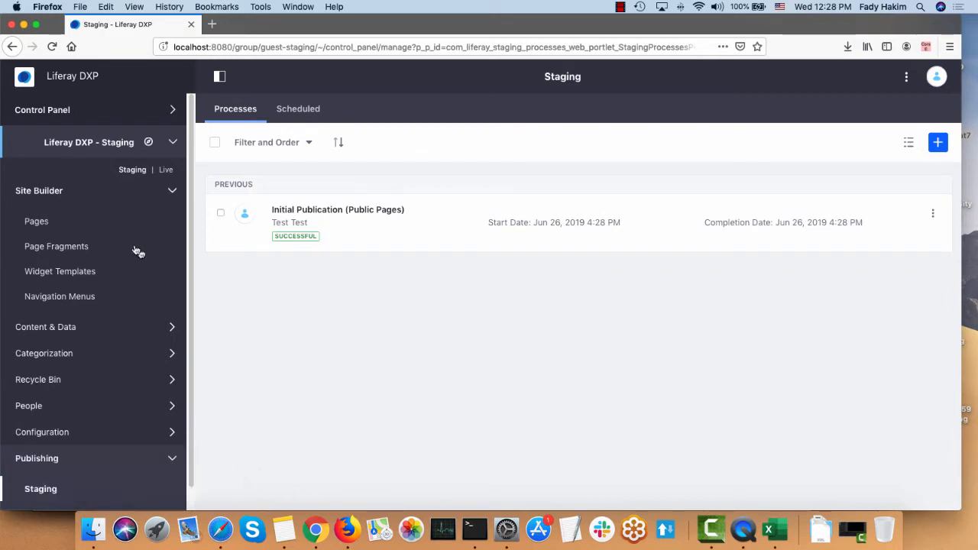
- Compare the Live and Staging versions of the site, finishing on the Staging version
{"action": "left_click", "coordinate": [54, 188]}
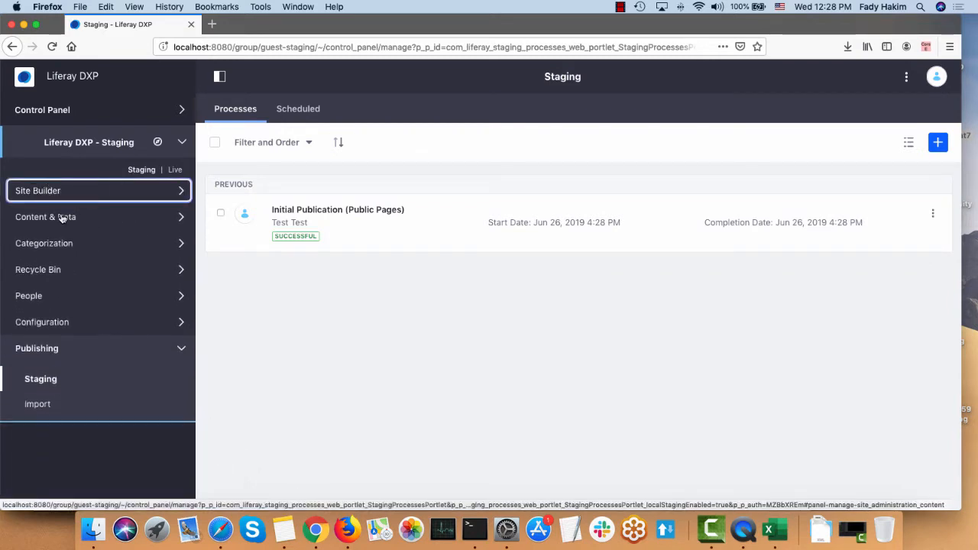
{"action": "left_click", "coordinate": [173, 169]}
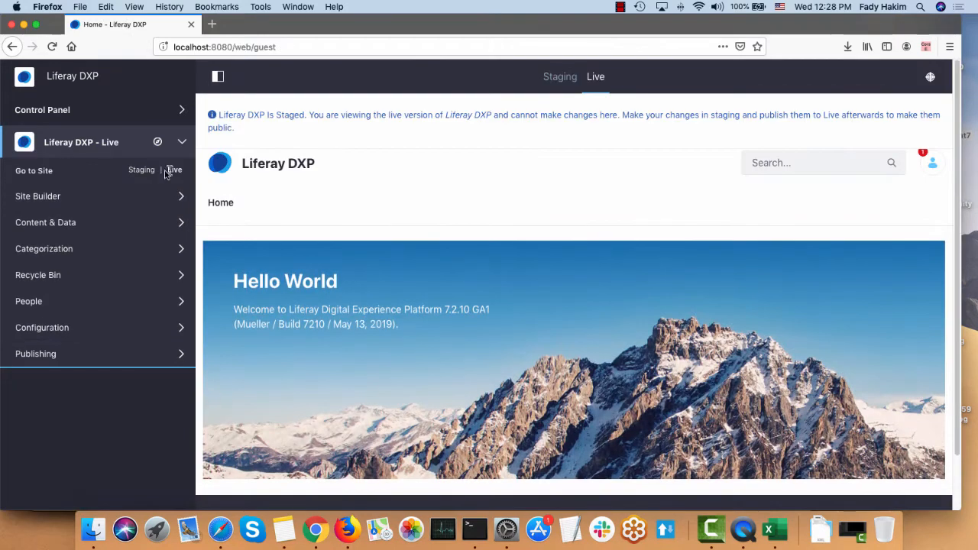
{"action": "left_click", "coordinate": [142, 169]}
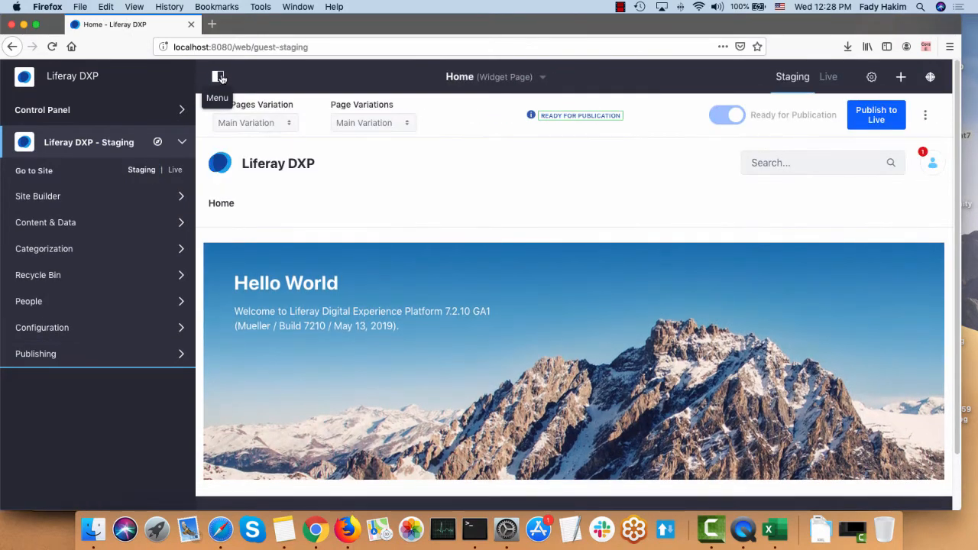
{"action": "left_click", "coordinate": [217, 77]}
{"action": "left_click", "coordinate": [118, 76]}
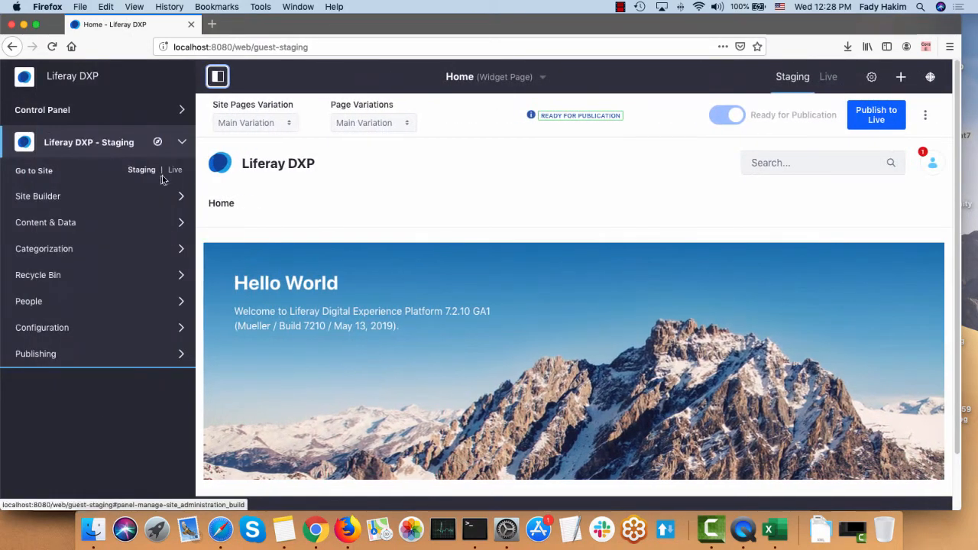
{"action": "left_click", "coordinate": [174, 169]}
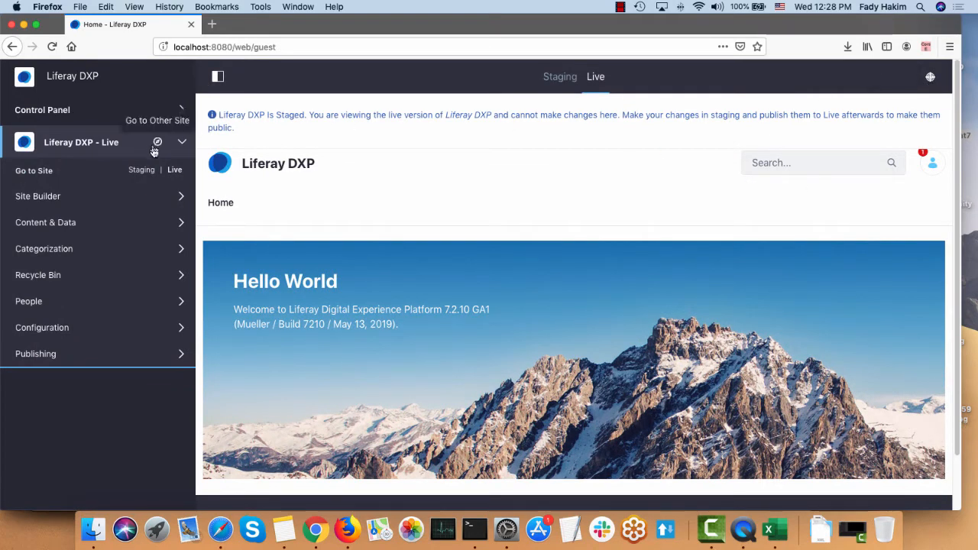
{"action": "left_click", "coordinate": [149, 173]}
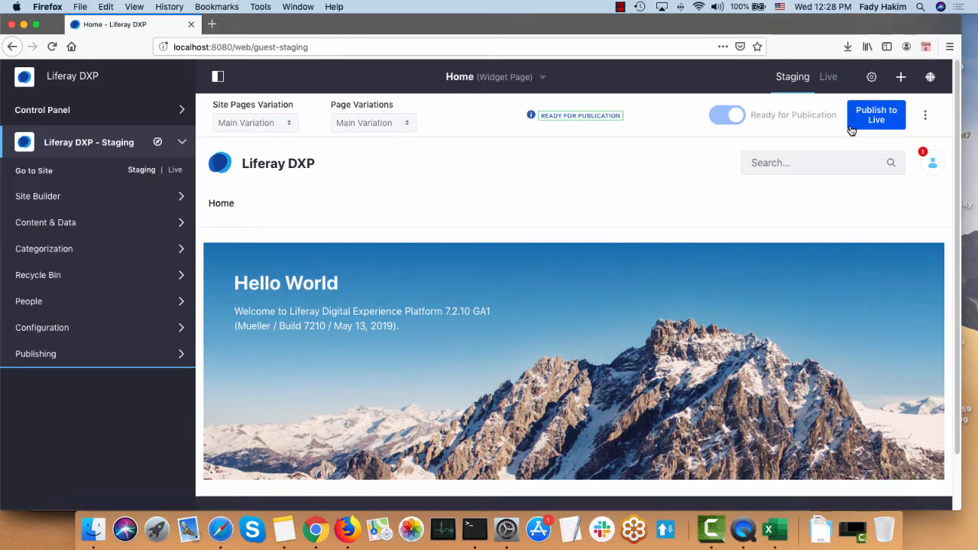
- Copy the localhost:8080 base address and load it in Chrome to view the site as a guest
{"action": "left_click", "coordinate": [349, 48]}
{"action": "left_click", "coordinate": [336, 50]}
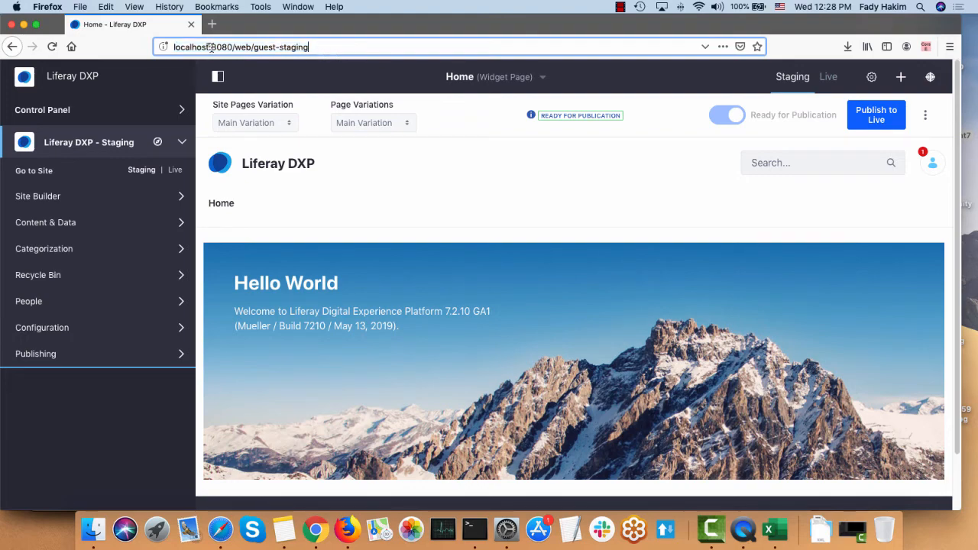
{"action": "left_click_drag", "start_coordinate": [235, 47], "coordinate": [137, 34]}
{"action": "key", "text": "super+c"}
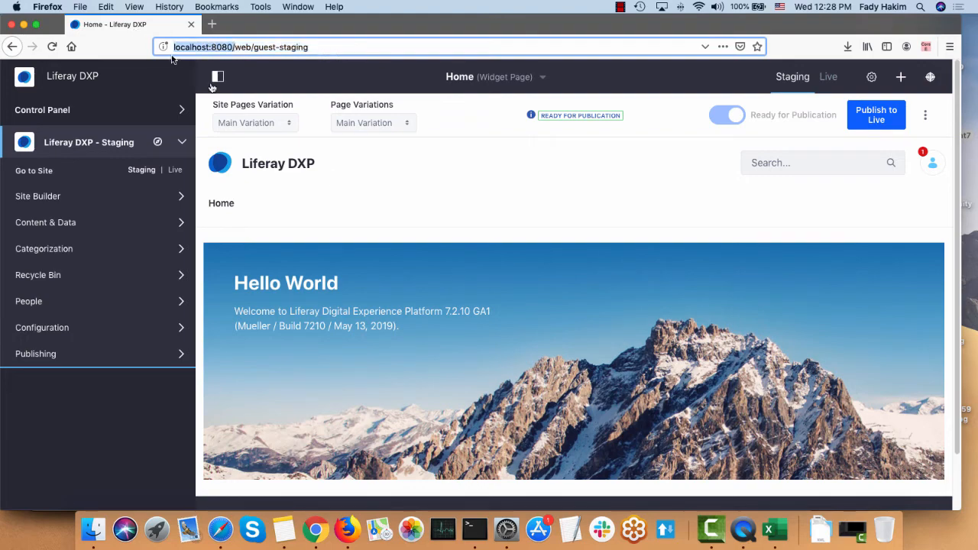
{"action": "left_click", "coordinate": [315, 529]}
{"action": "left_click", "coordinate": [240, 49]}
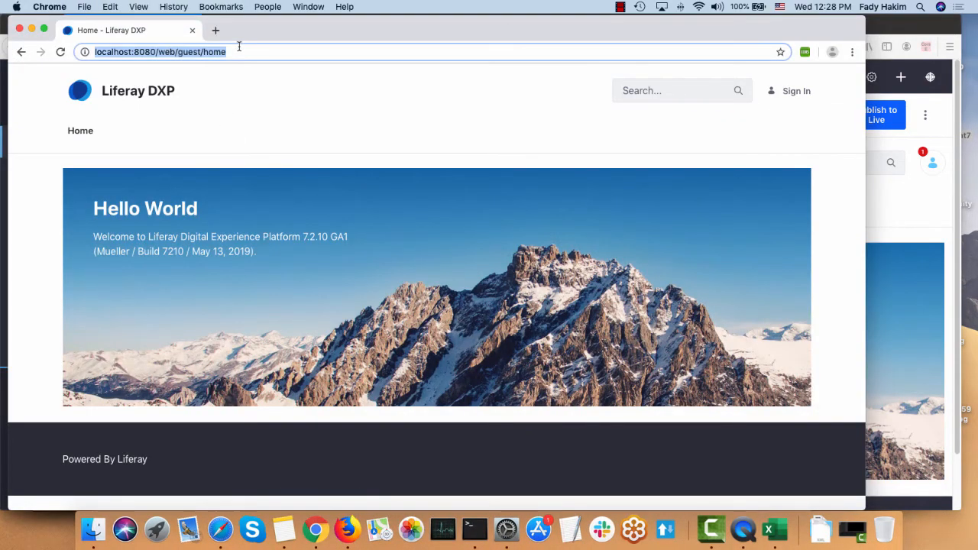
{"action": "key", "text": "super+v"}
{"action": "key", "text": "Return"}
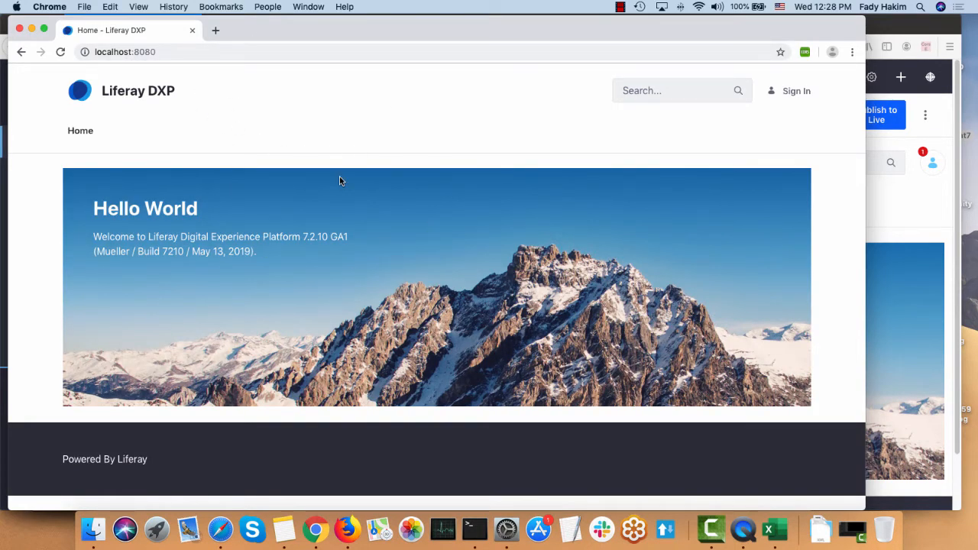
- Switch back to Firefox and add a Web Content Display widget above the banner on the staging Home page
{"action": "key", "text": "super+Tab"}
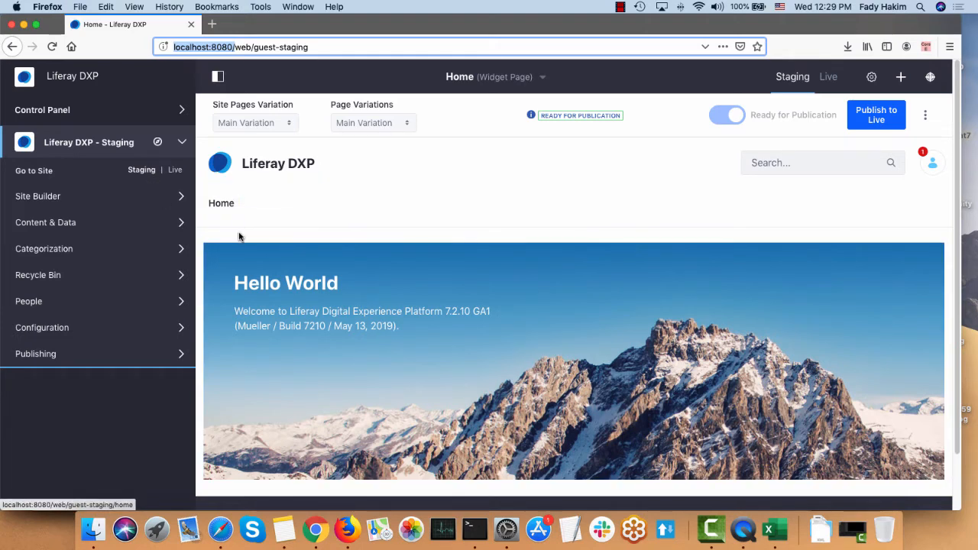
{"action": "left_click", "coordinate": [901, 76]}
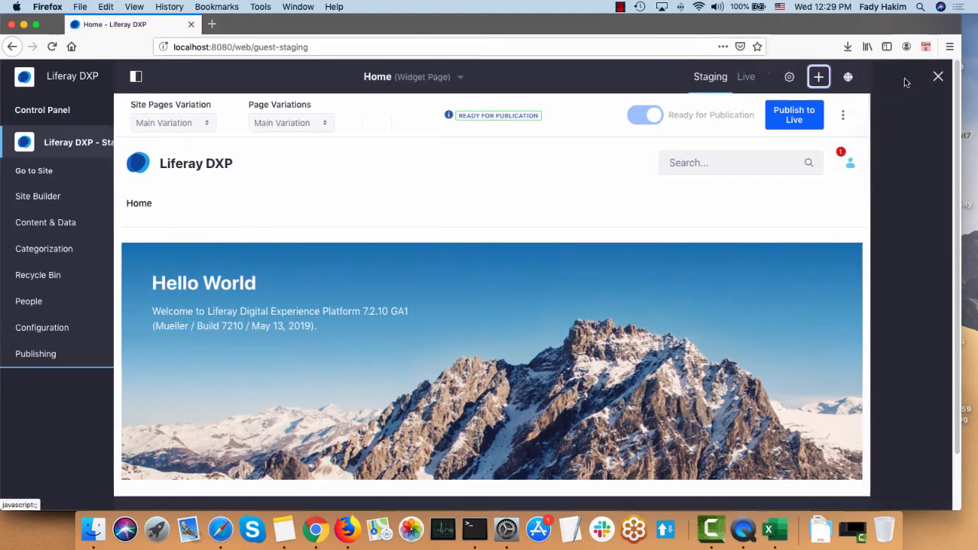
{"action": "left_click", "coordinate": [836, 120]}
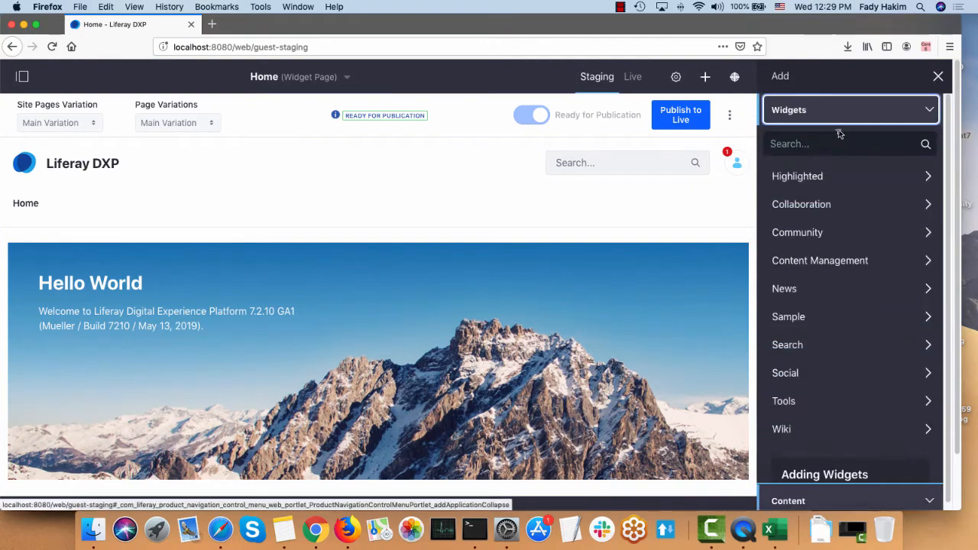
{"action": "left_click", "coordinate": [836, 144]}
{"action": "type", "text": "web"}
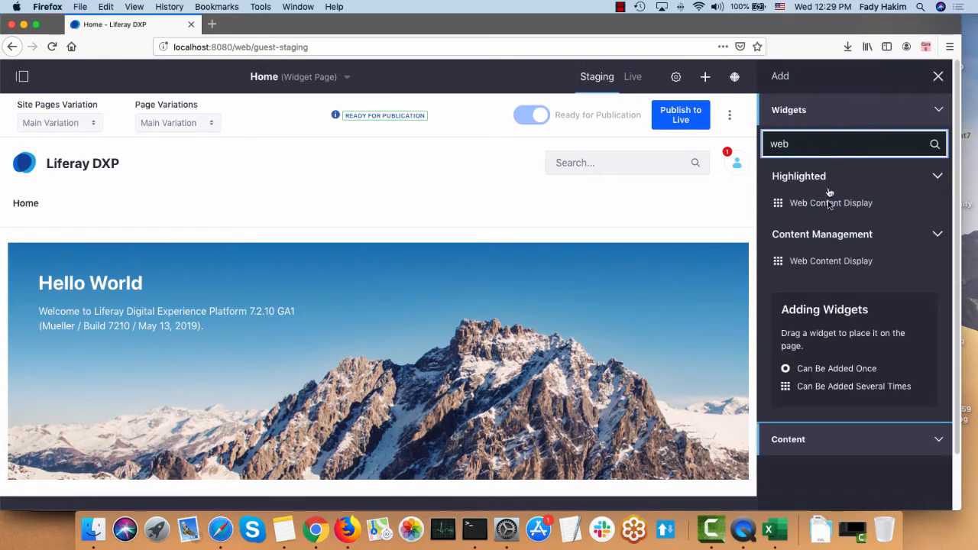
{"action": "mouse_move", "coordinate": [831, 205]}
{"action": "left_click_drag", "start_coordinate": [831, 204], "coordinate": [440, 260]}
- Start a new Basic Web Content article from the added widget and title it "Test"
{"action": "left_click", "coordinate": [116, 236]}
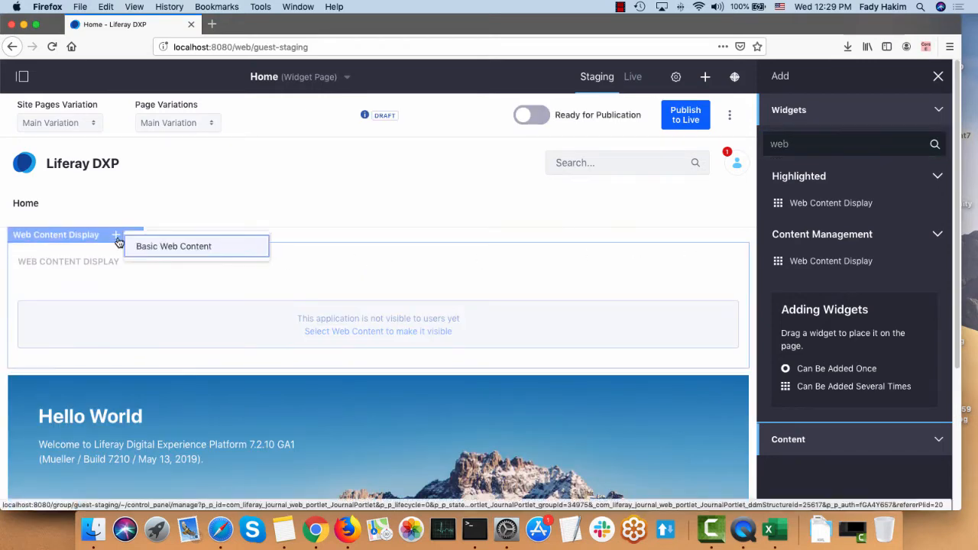
{"action": "left_click", "coordinate": [176, 252]}
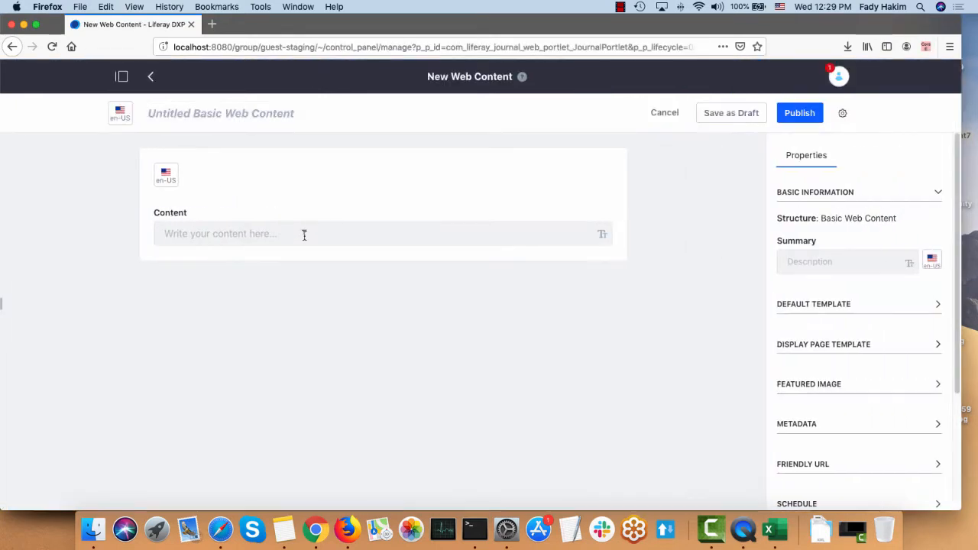
{"action": "left_click", "coordinate": [251, 111]}
{"action": "type", "text": "Test"}
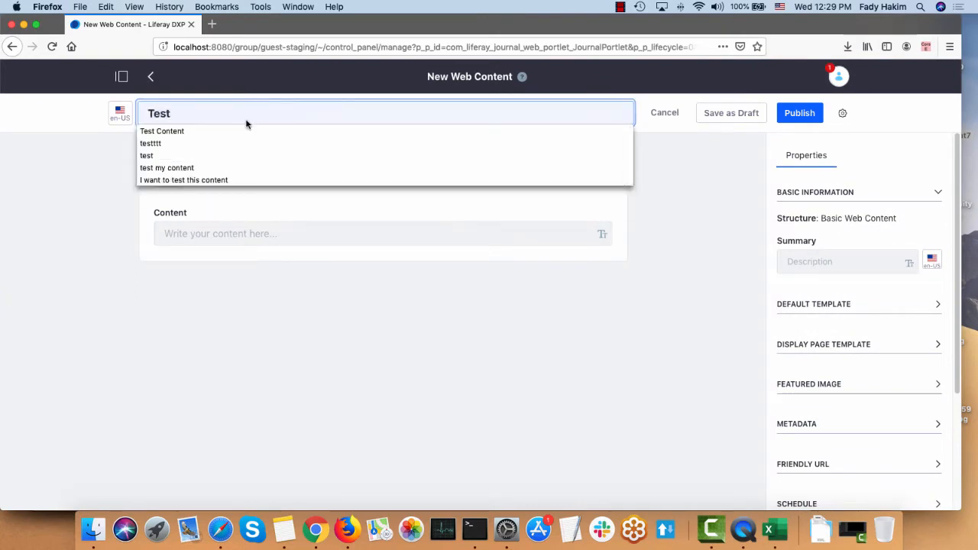
- Fill the article's content with "THis is just to test staging environment." and publish the article
{"action": "left_click", "coordinate": [249, 230]}
{"action": "type", "text": "THis is"}
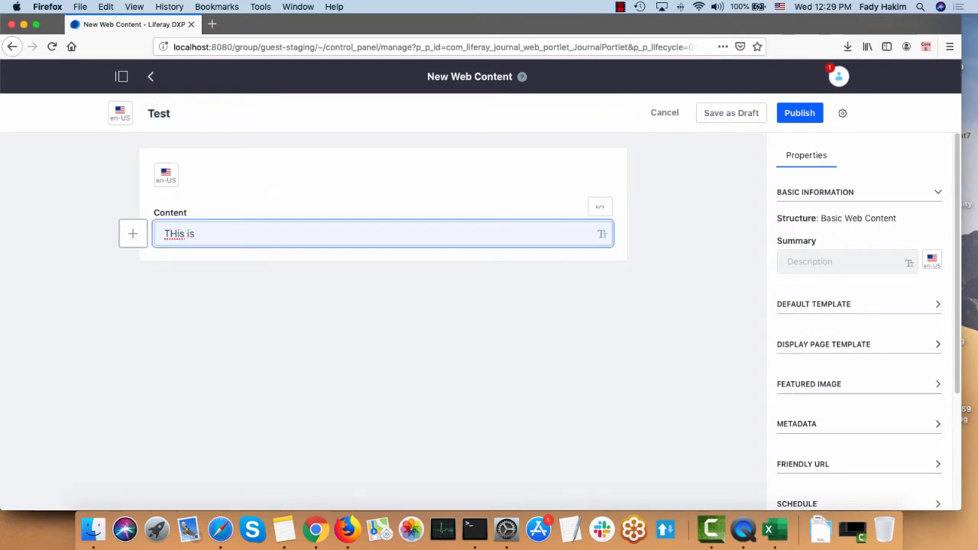
{"action": "type", "text": " just to test "}
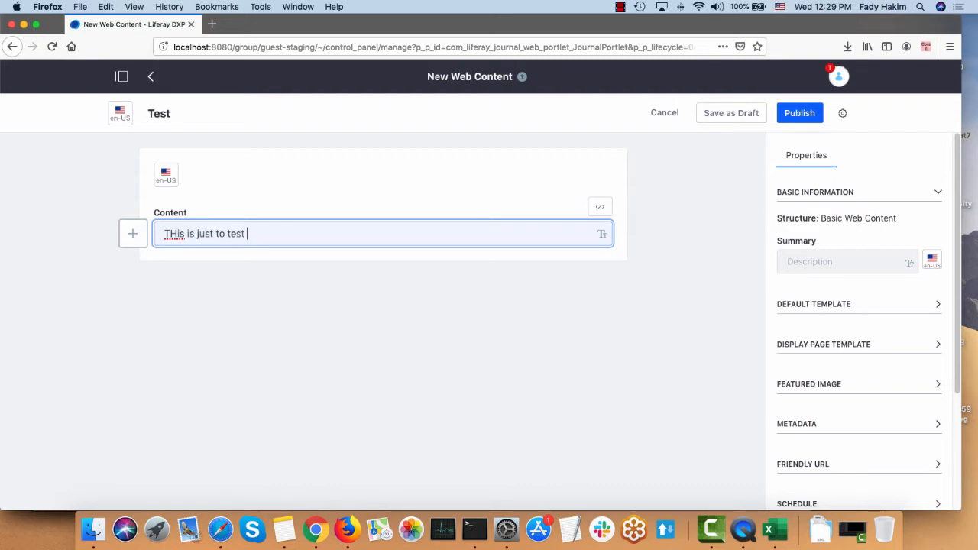
{"action": "type", "text": "staging enviroment."}
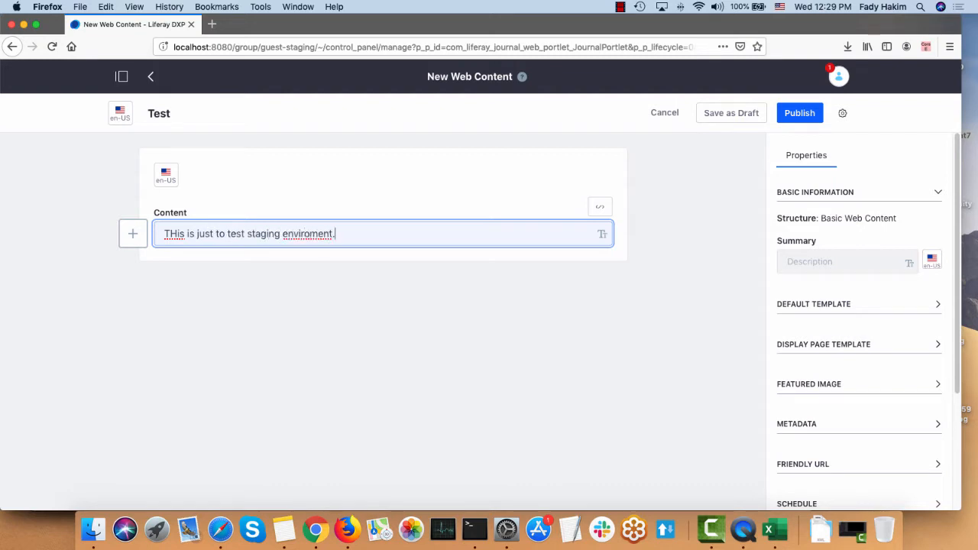
{"action": "right_click", "coordinate": [288, 229]}
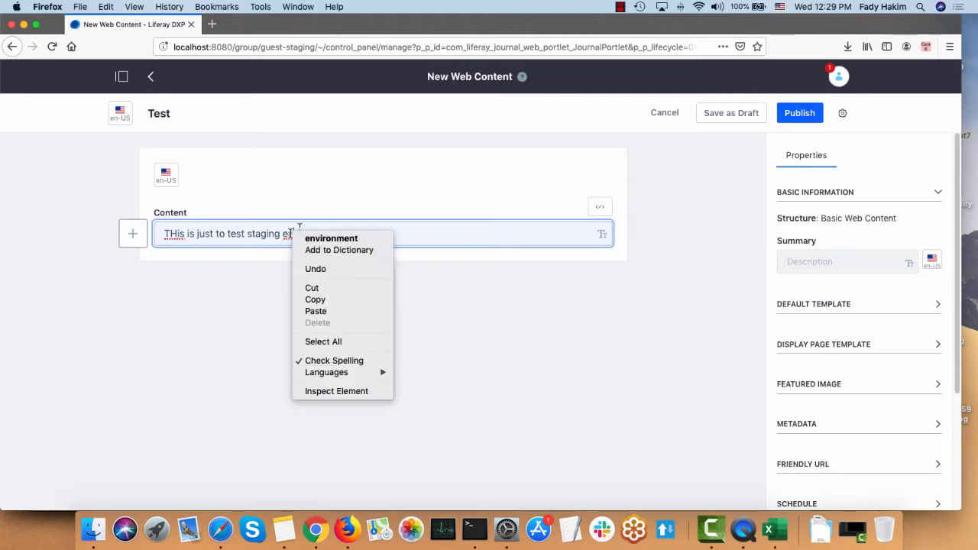
{"action": "left_click", "coordinate": [321, 233]}
{"action": "left_click", "coordinate": [821, 114]}
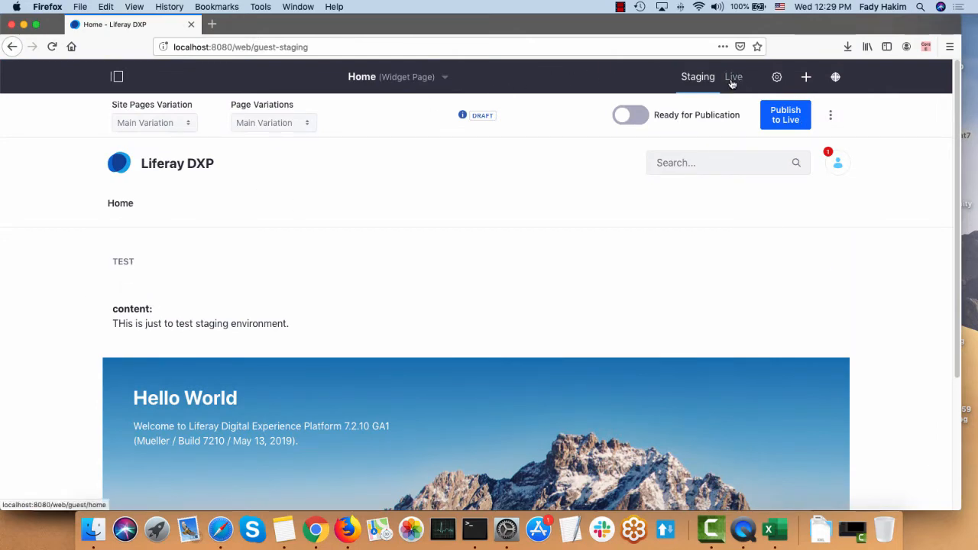
- Check the Live version of the Home page for the new content, and return to Staging
{"action": "left_click", "coordinate": [733, 78]}
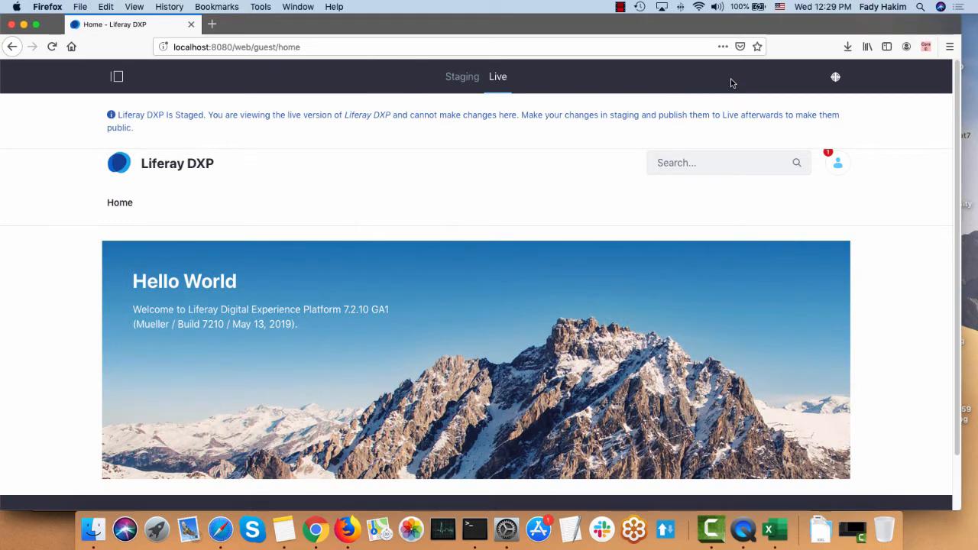
{"action": "left_click", "coordinate": [11, 46]}
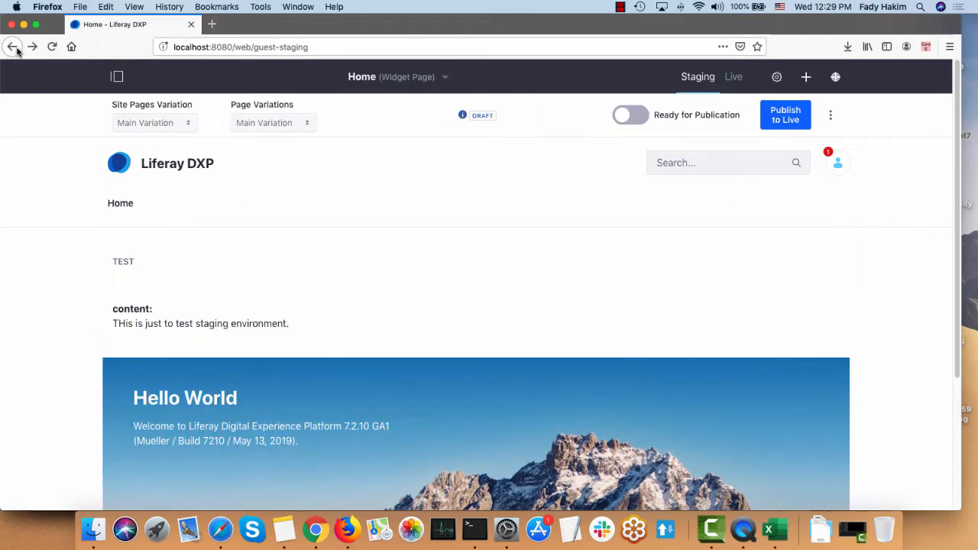
- Switch to Chrome to check whether the public Home page shows the staged content, and return to Firefox
{"action": "left_click", "coordinate": [306, 524]}
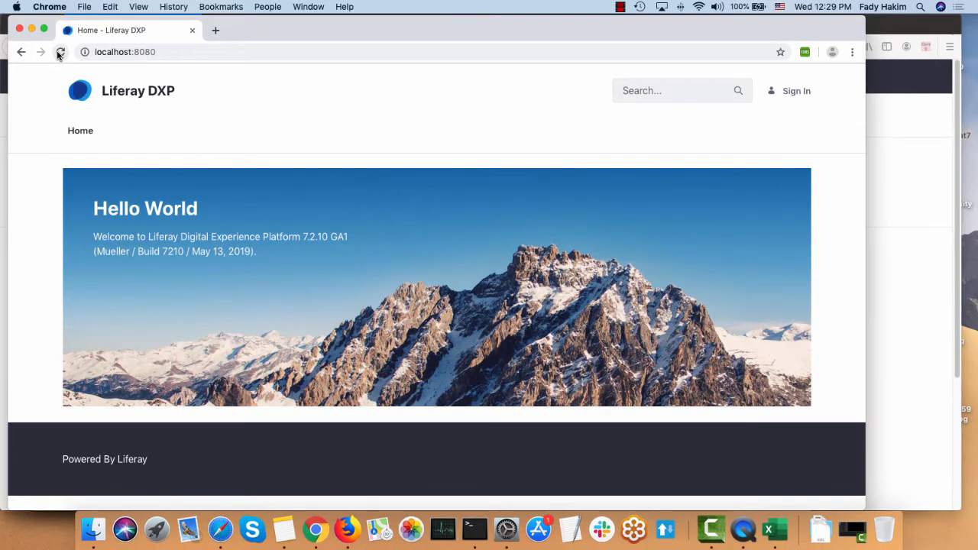
{"action": "key", "text": "super+Tab"}
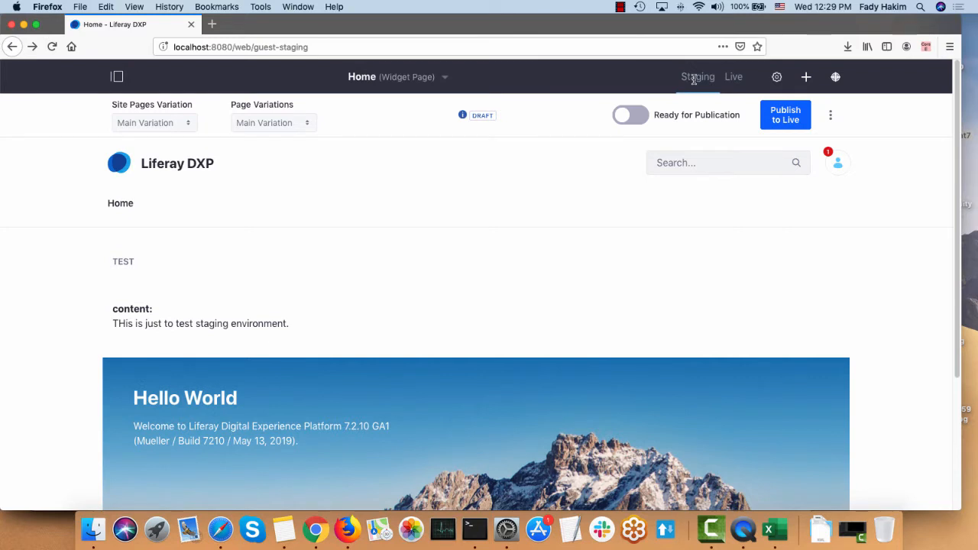
- Mark the staging Home page as ready for publication and publish it to Live without a process name
{"action": "left_click", "coordinate": [642, 113]}
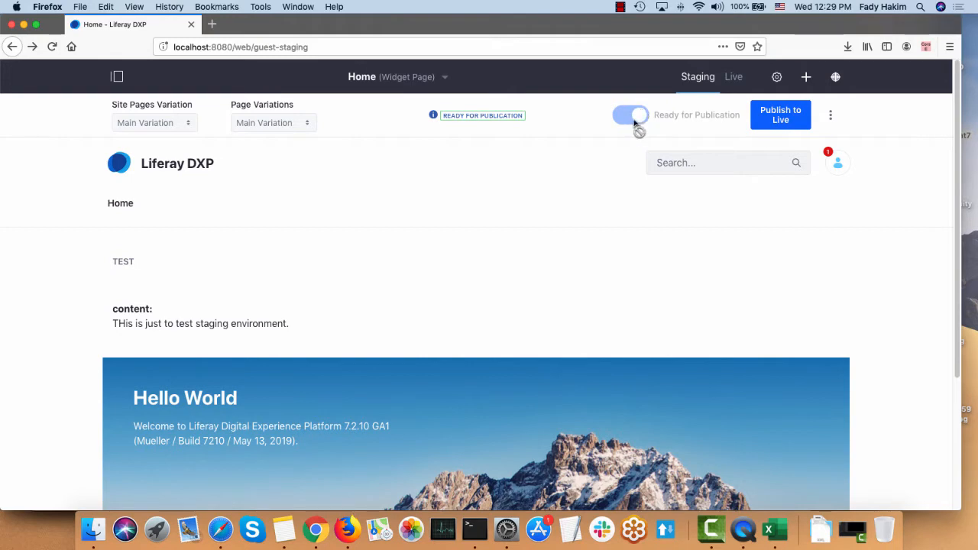
{"action": "left_click", "coordinate": [795, 115]}
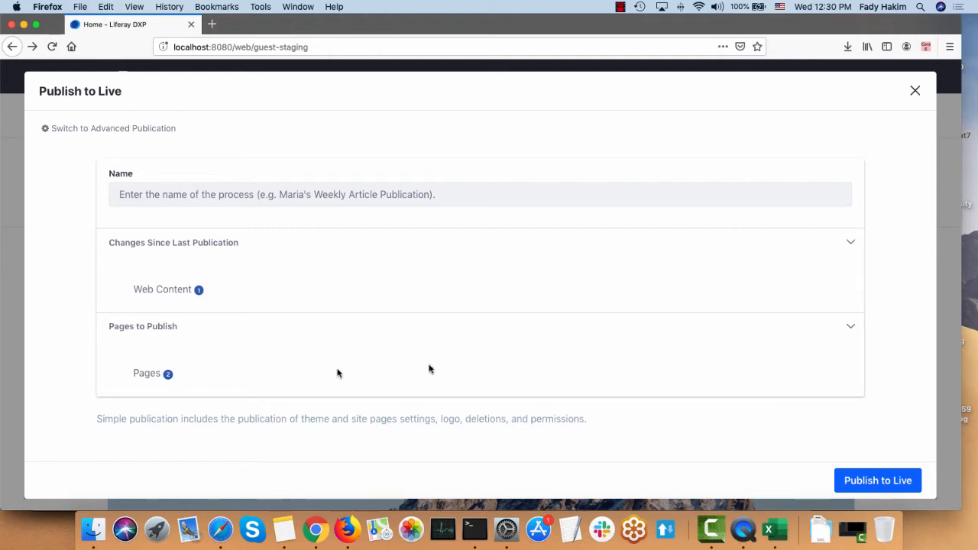
{"action": "left_click", "coordinate": [878, 481]}
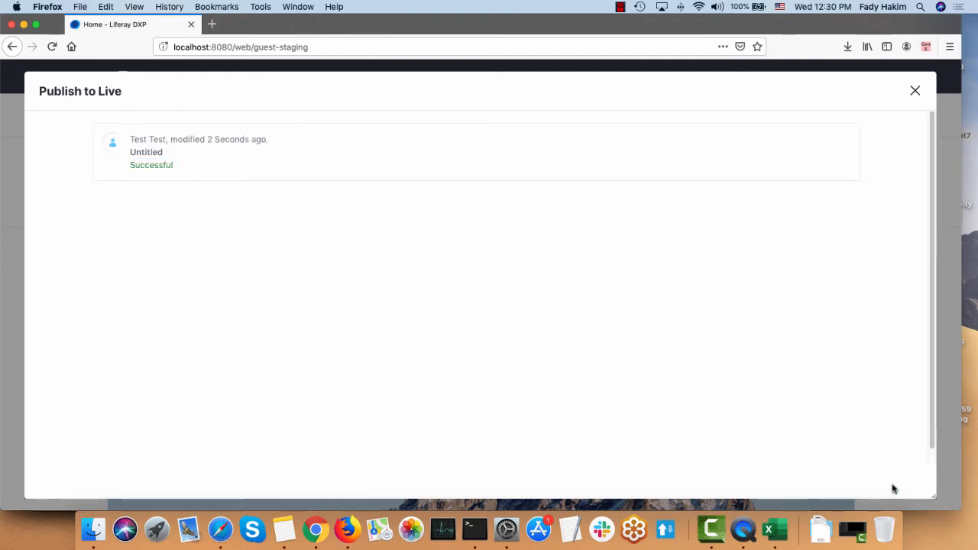
{"action": "left_click", "coordinate": [916, 91]}
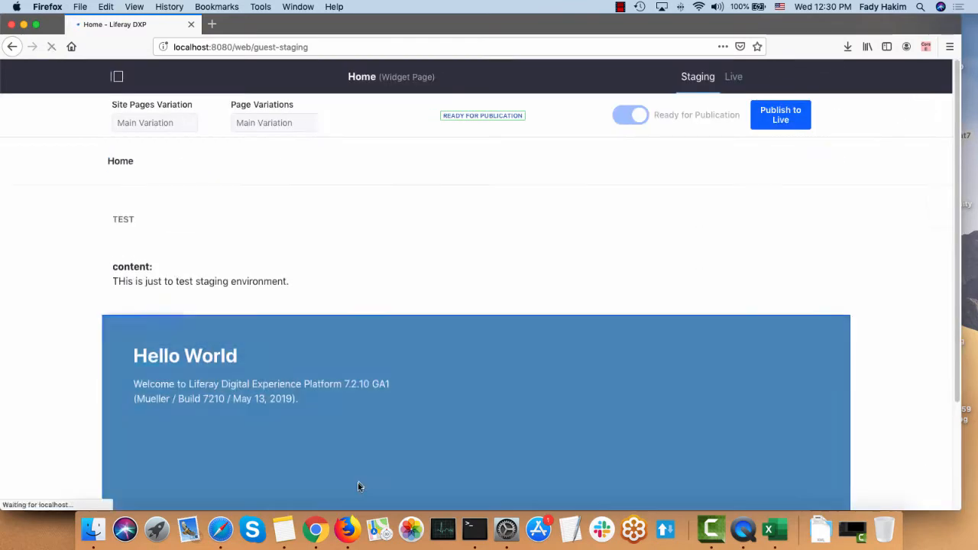
- Switch to Chrome, reload the public Home page to check for the published content, and return to Firefox
{"action": "left_click", "coordinate": [314, 527]}
{"action": "left_click", "coordinate": [60, 51]}
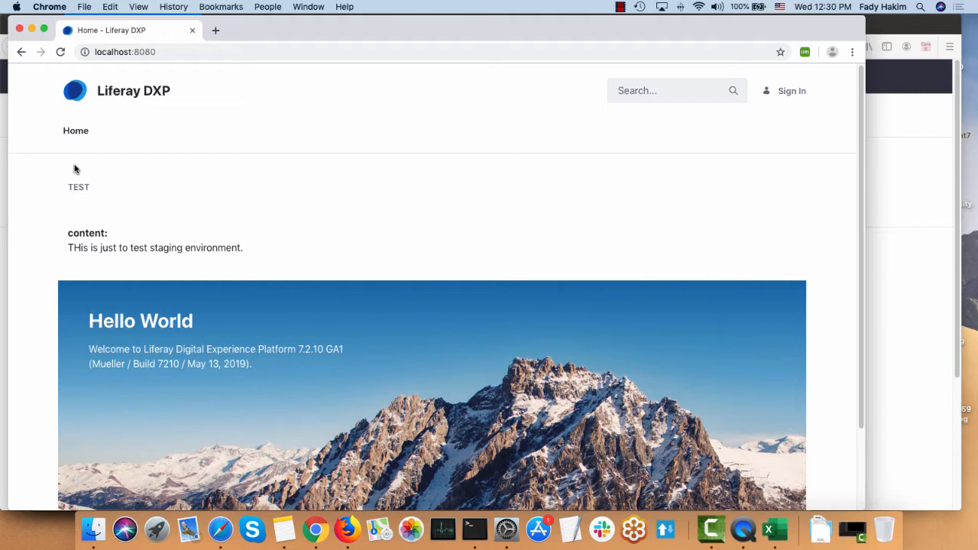
{"action": "key", "text": "super+Tab"}
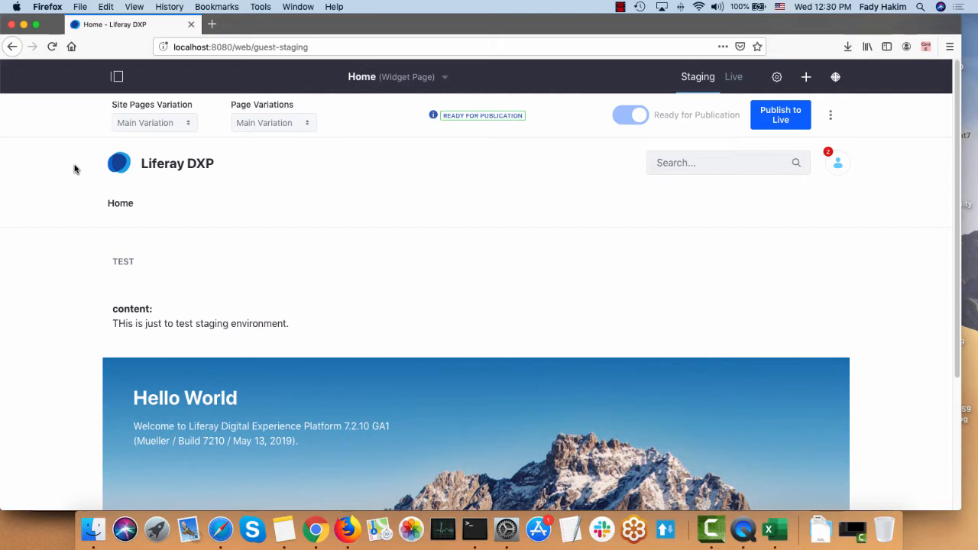
- Add a page variation named "Thanksgiving" to the staging Home page
{"action": "left_click", "coordinate": [830, 116]}
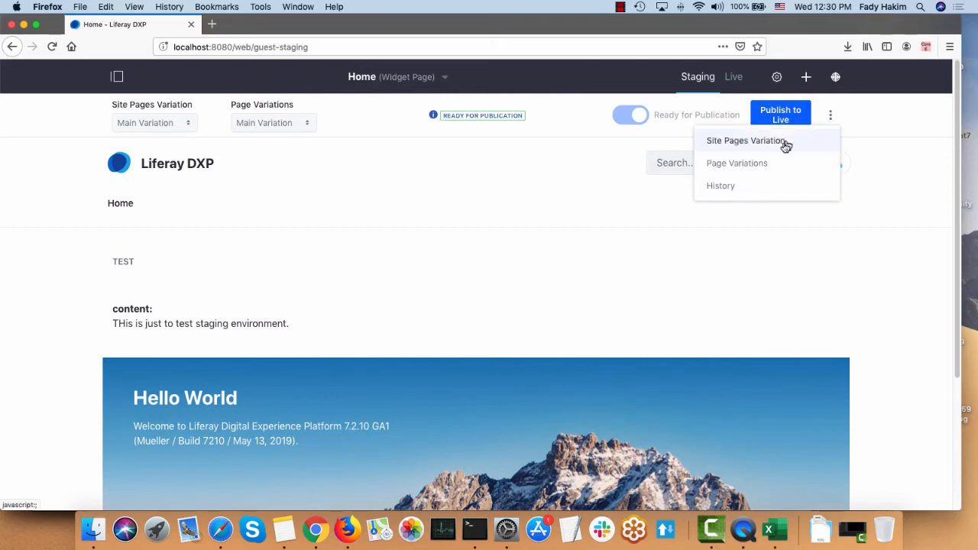
{"action": "left_click", "coordinate": [769, 162]}
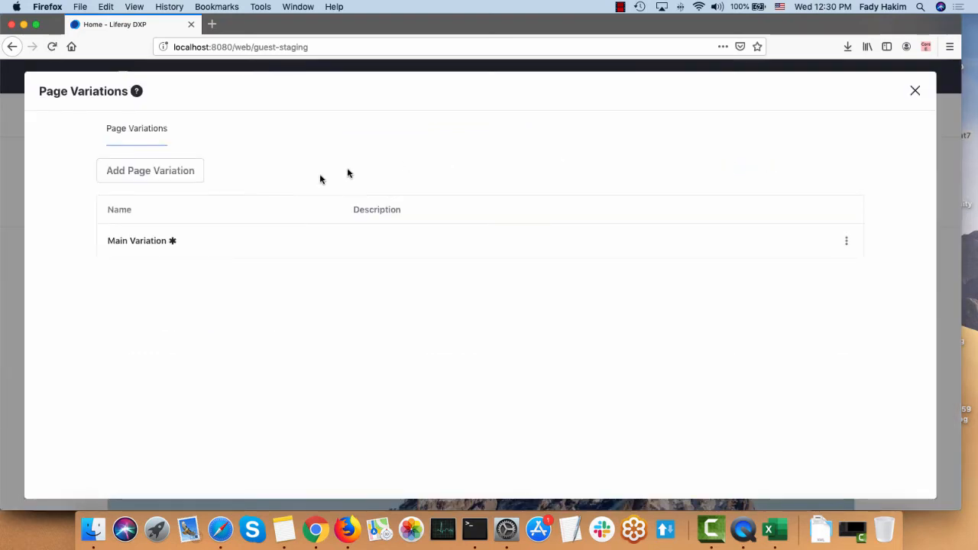
{"action": "left_click", "coordinate": [175, 181]}
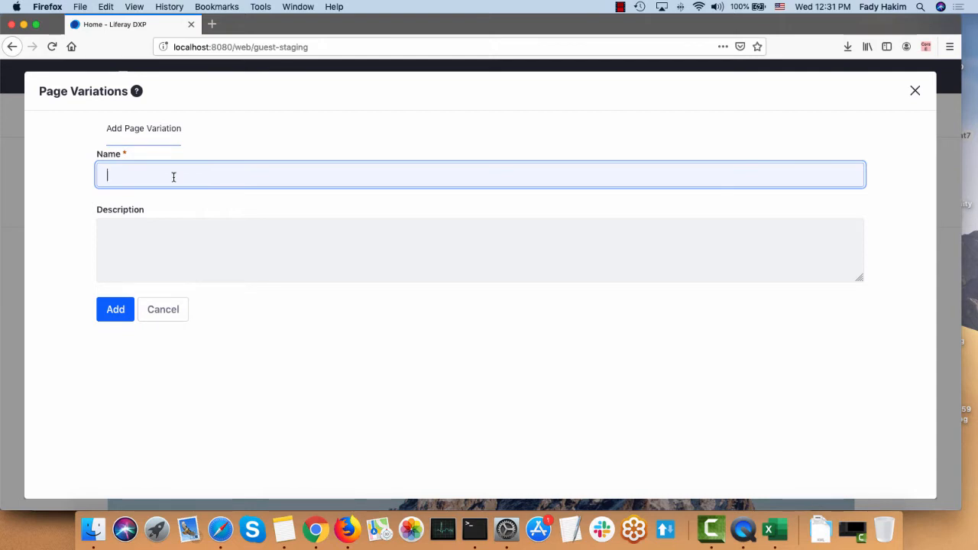
{"action": "type", "text": "anksgibving"}
{"action": "left_click", "coordinate": [113, 311]}
- Add another page variation named "new year2020" and close the Page Variations dialog
{"action": "left_click", "coordinate": [122, 172]}
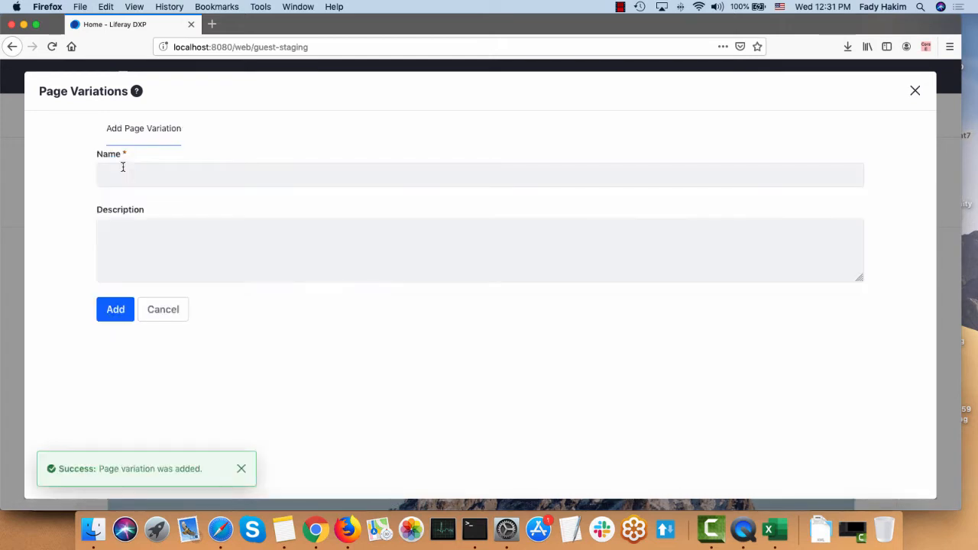
{"action": "left_click", "coordinate": [123, 173]}
{"action": "type", "text": "new ye"}
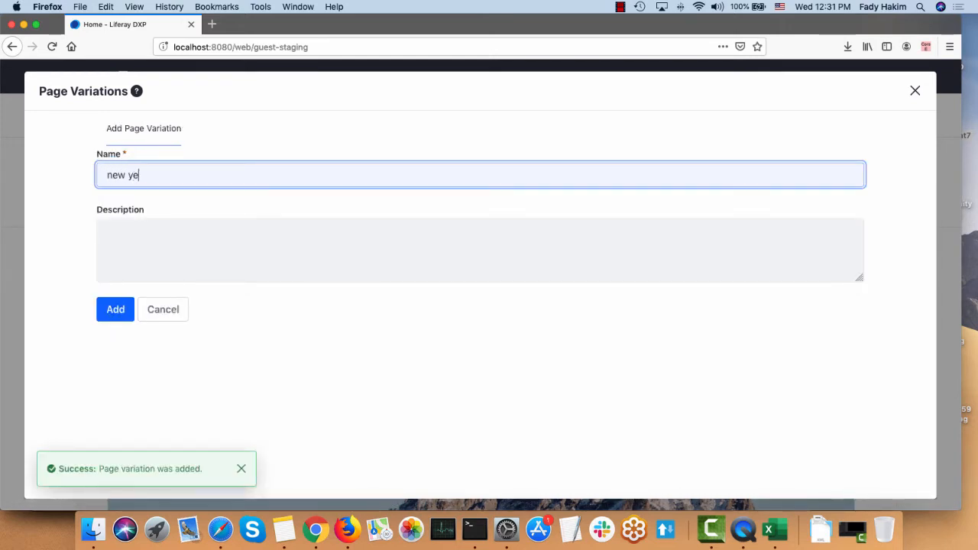
{"action": "type", "text": "ar2020"}
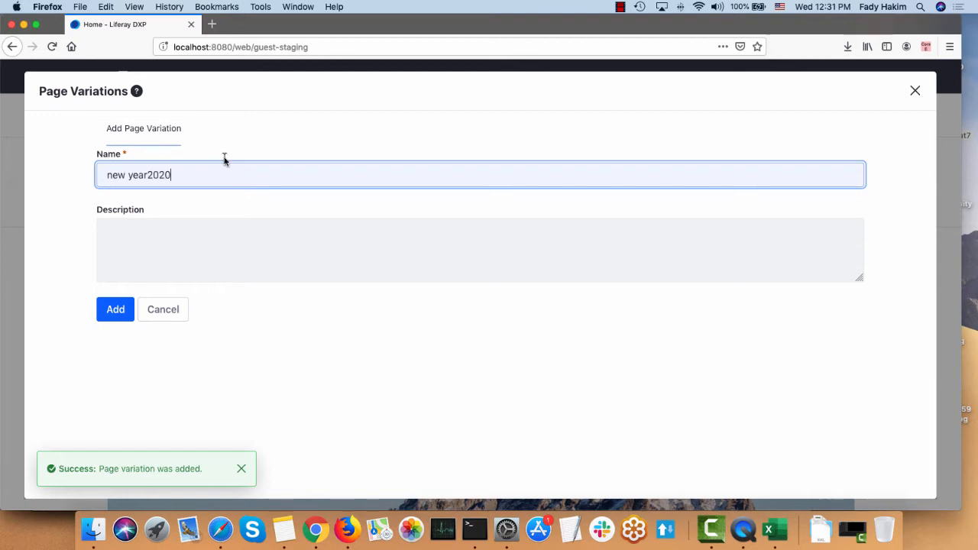
{"action": "left_click", "coordinate": [99, 312]}
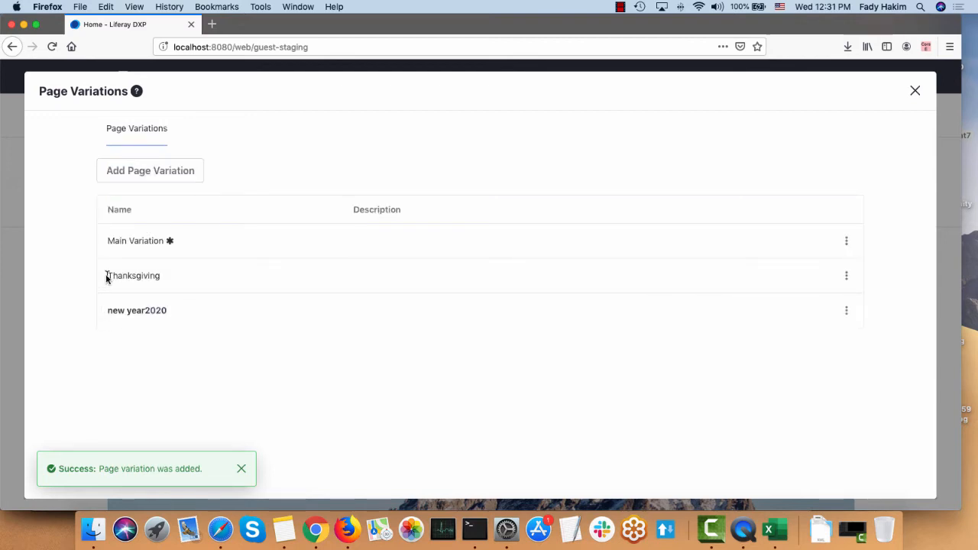
{"action": "left_click", "coordinate": [916, 92]}
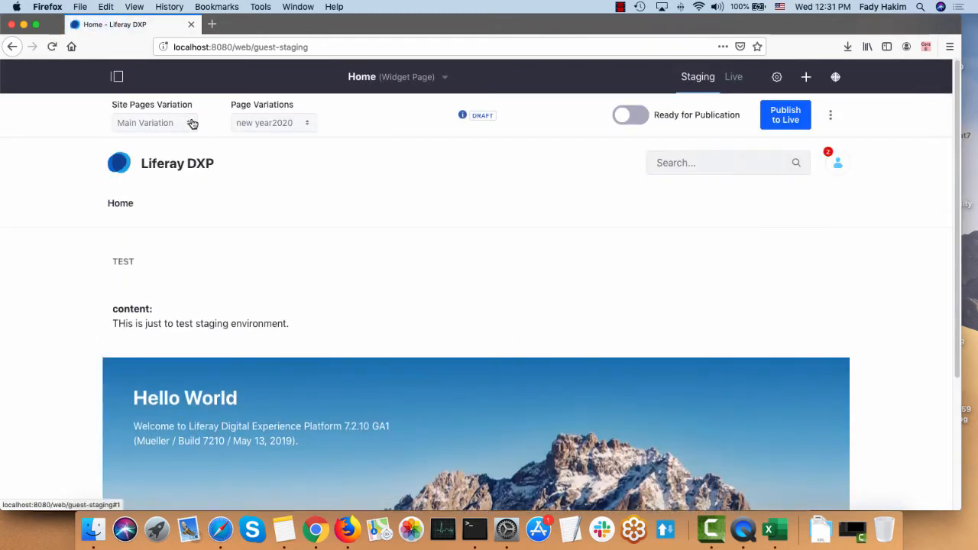
- Review the available site pages variations, and view the Home page in its Thanksgiving and new year2020 variations
{"action": "left_click", "coordinate": [192, 124]}
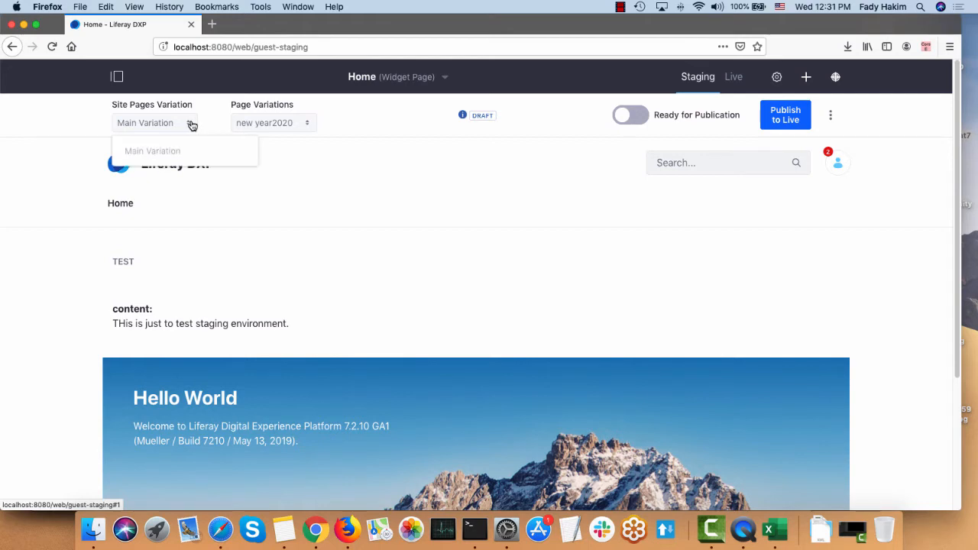
{"action": "left_click", "coordinate": [395, 162]}
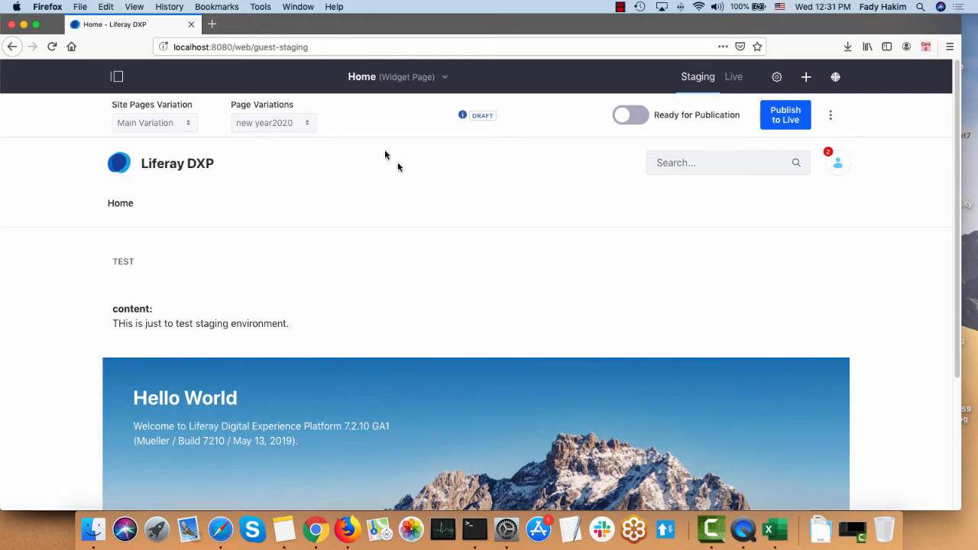
{"action": "left_click", "coordinate": [286, 128]}
{"action": "left_click", "coordinate": [278, 178]}
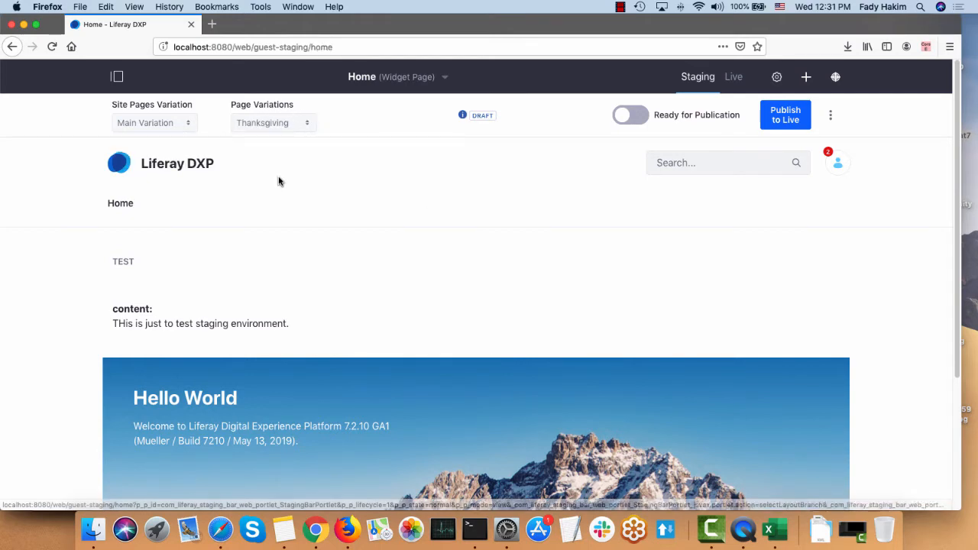
{"action": "left_click", "coordinate": [283, 126]}
{"action": "left_click", "coordinate": [278, 196]}
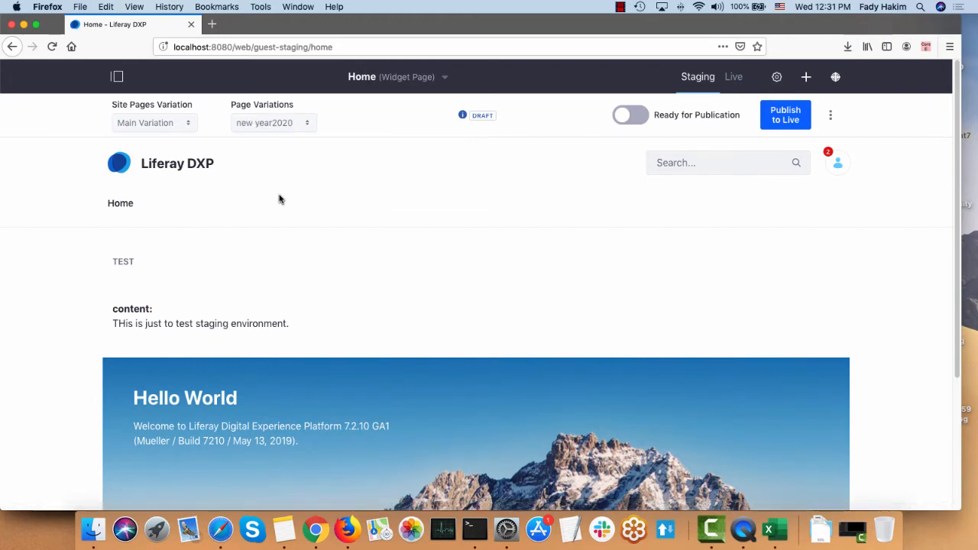
- Switch to the Thanksgiving page variation and save its layout as 2 Columns of equal width
{"action": "left_click", "coordinate": [285, 126]}
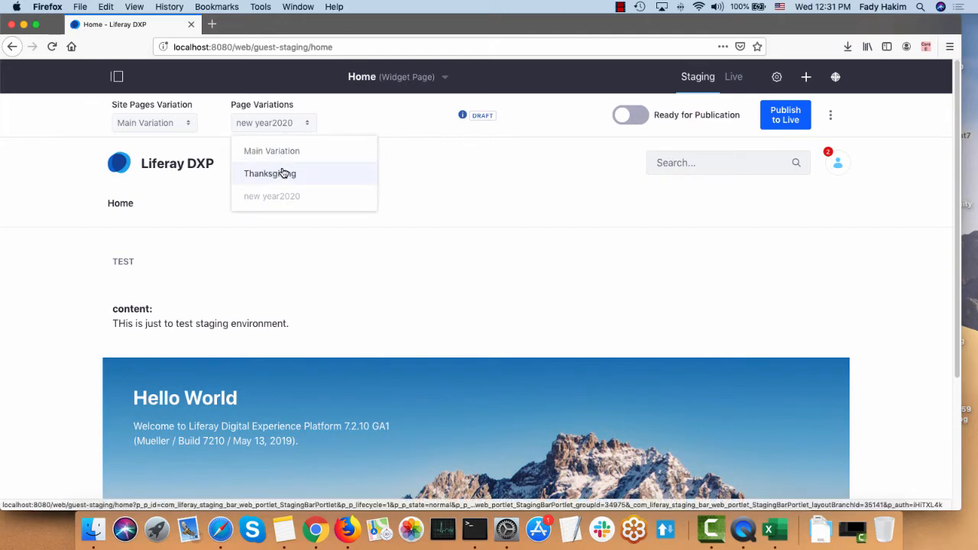
{"action": "left_click", "coordinate": [282, 173]}
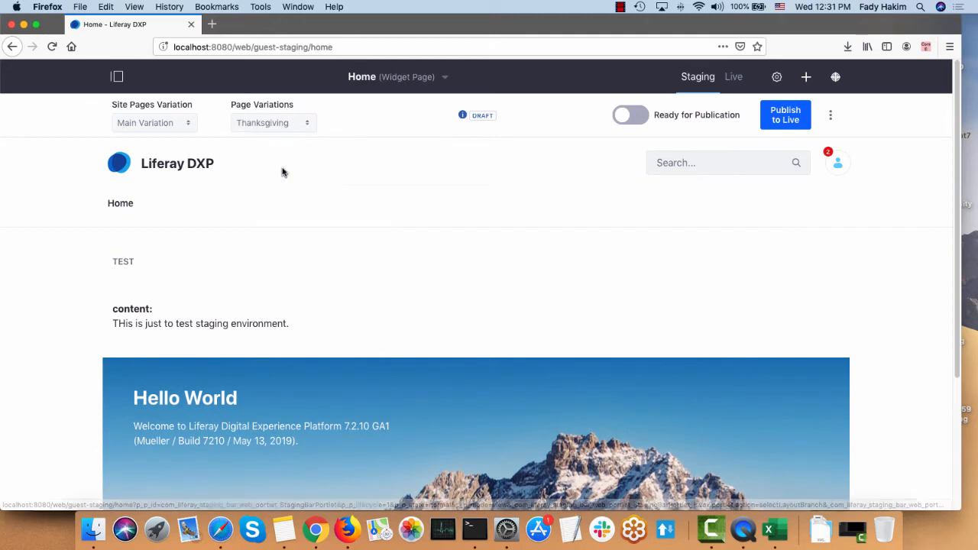
{"action": "left_click", "coordinate": [776, 78]}
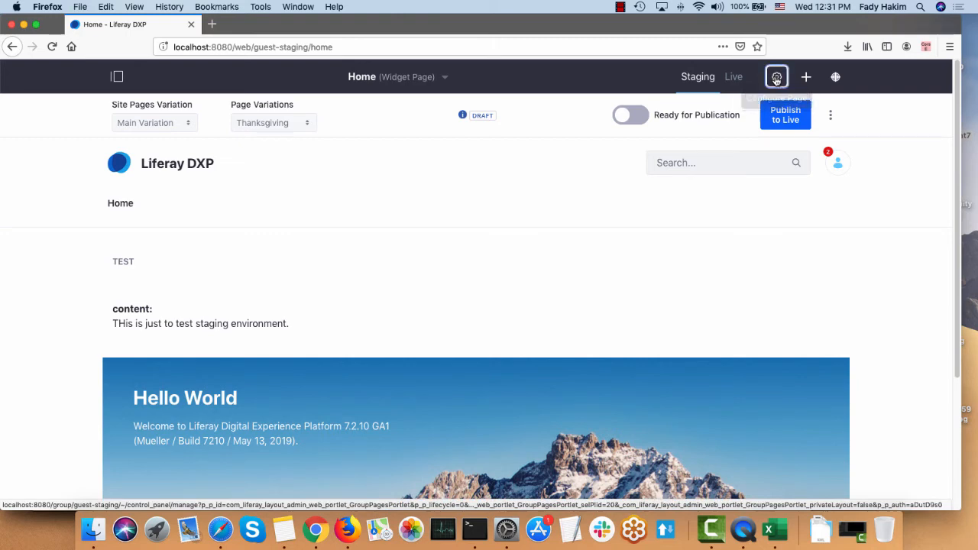
{"action": "left_click", "coordinate": [439, 393]}
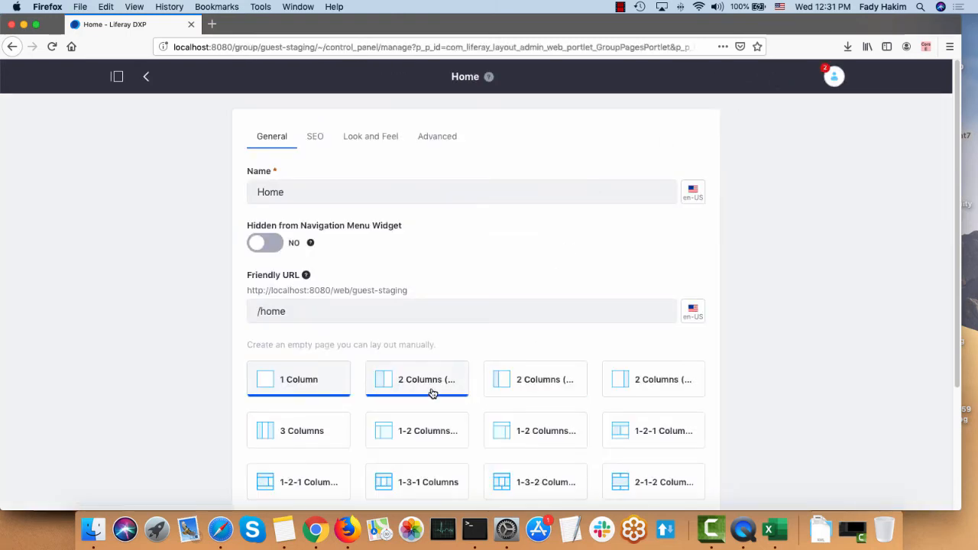
{"action": "scroll", "coordinate": [267, 394], "scroll_direction": "down", "scroll_amount": 1}
{"action": "scroll", "coordinate": [267, 393], "scroll_direction": "down", "scroll_amount": 5}
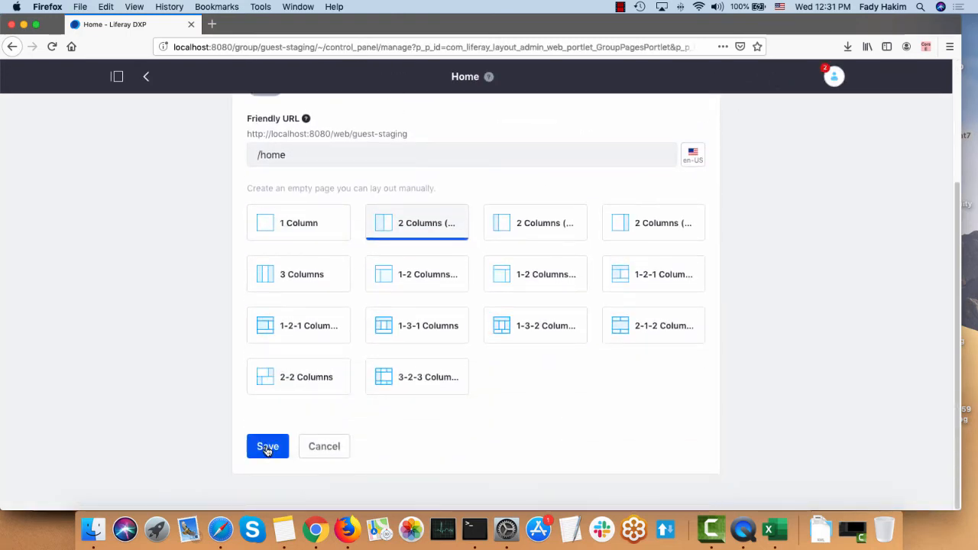
{"action": "left_click", "coordinate": [266, 447]}
- Move the Test web content into the empty second column and add a Web Content Display widget above the banner in the first column
{"action": "mouse_move", "coordinate": [163, 308]}
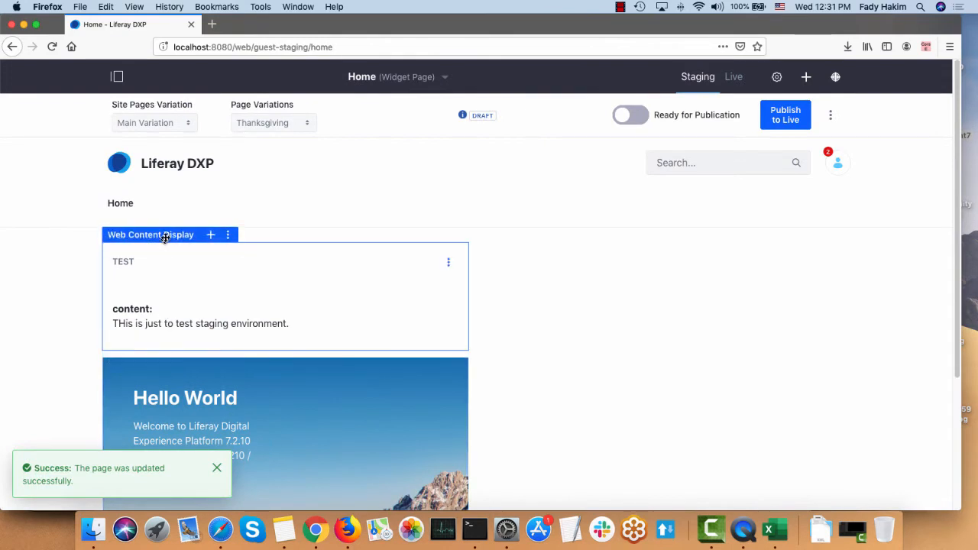
{"action": "left_click_drag", "start_coordinate": [166, 237], "coordinate": [578, 376]}
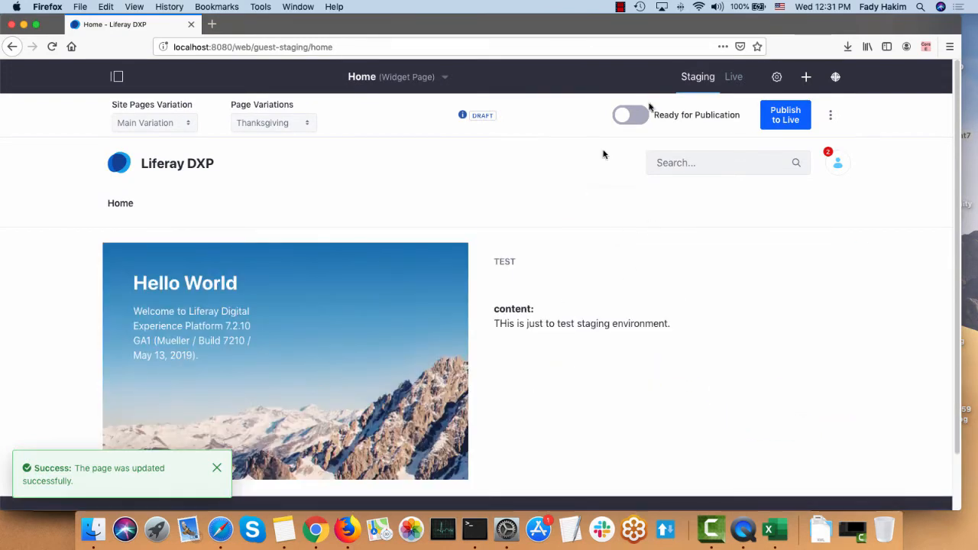
{"action": "left_click", "coordinate": [810, 81]}
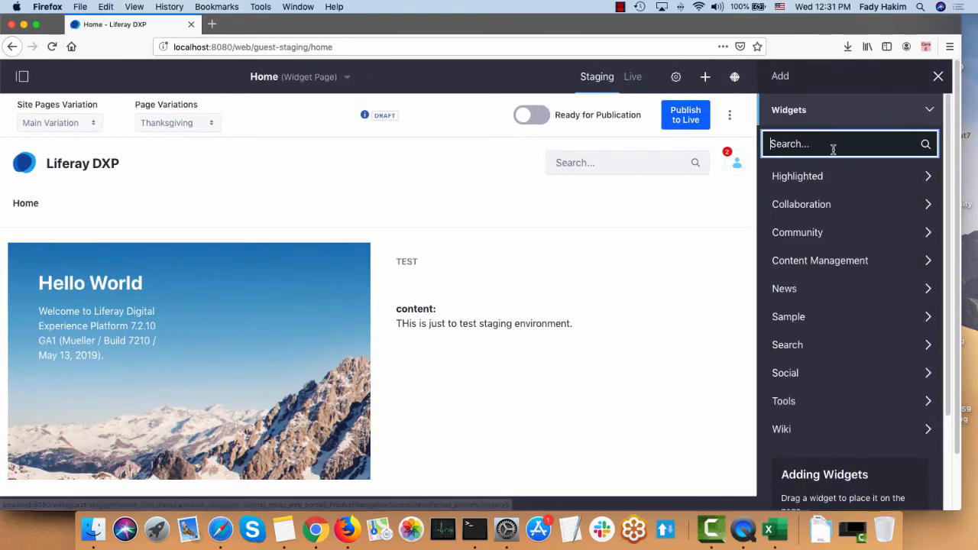
{"action": "type", "text": "web"}
{"action": "left_click_drag", "start_coordinate": [821, 200], "coordinate": [196, 188]}
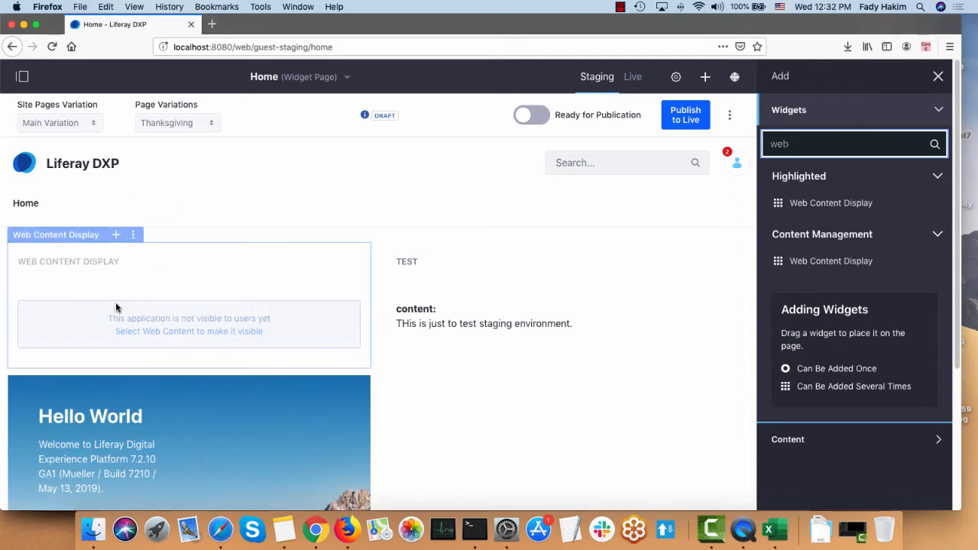
- Create a Basic Web Content article in the new widget, titled "thanksgiving content" with the content "Happy thanksgiving", and publish it
{"action": "left_click", "coordinate": [115, 238]}
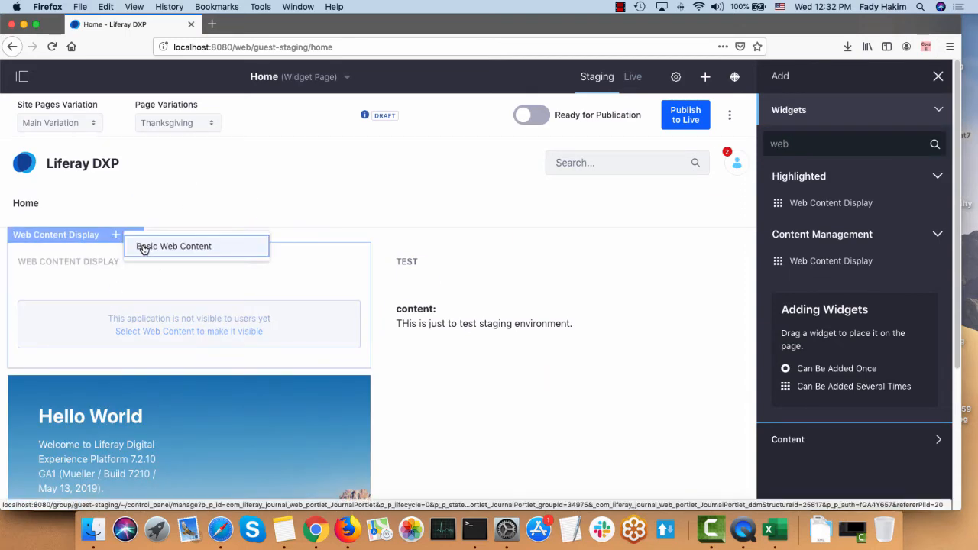
{"action": "left_click", "coordinate": [145, 244]}
{"action": "left_click", "coordinate": [264, 234]}
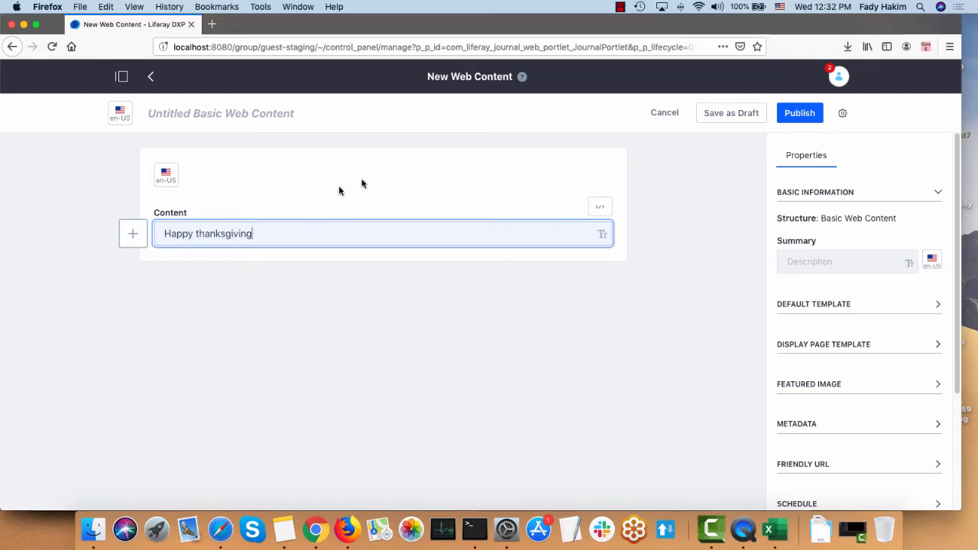
{"action": "left_click", "coordinate": [273, 111]}
{"action": "type", "text": "thanks"}
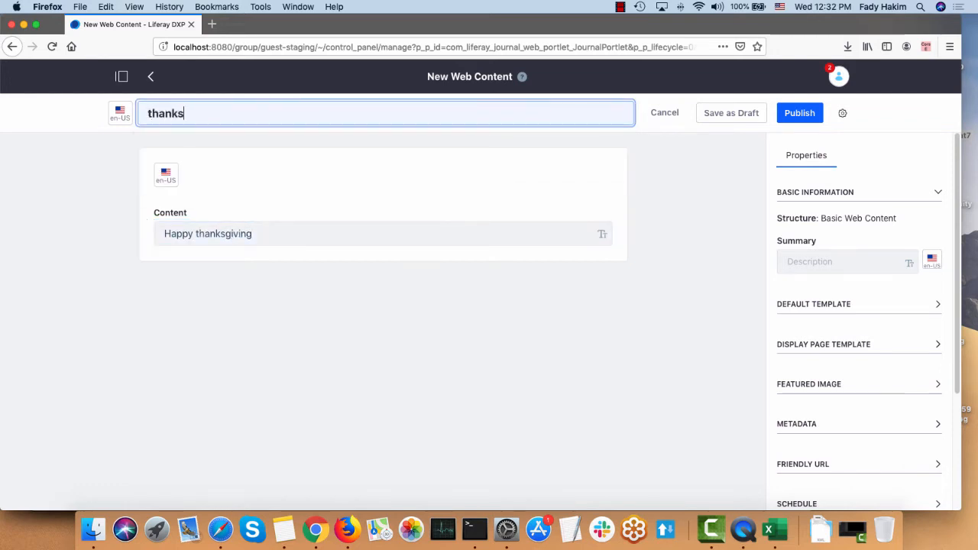
{"action": "type", "text": "giving content"}
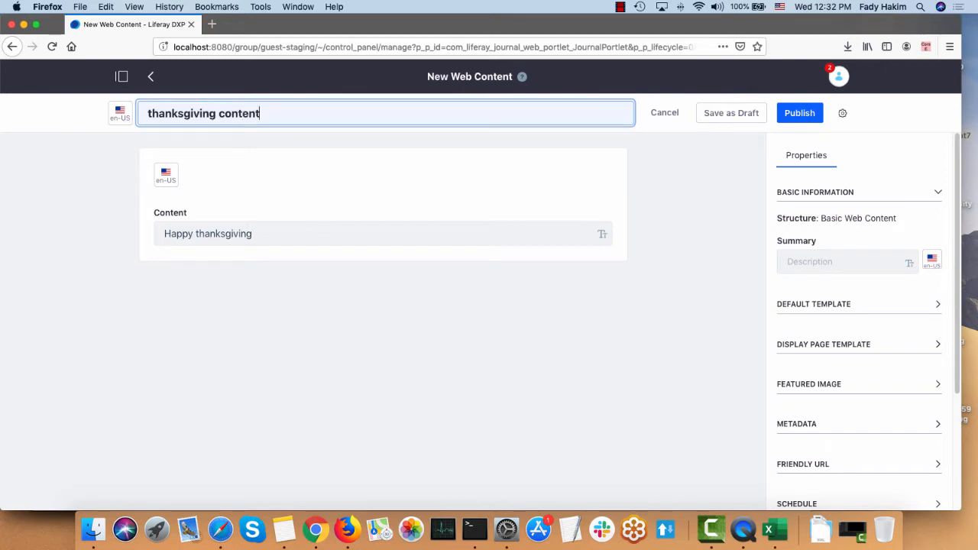
{"action": "left_click", "coordinate": [796, 115]}
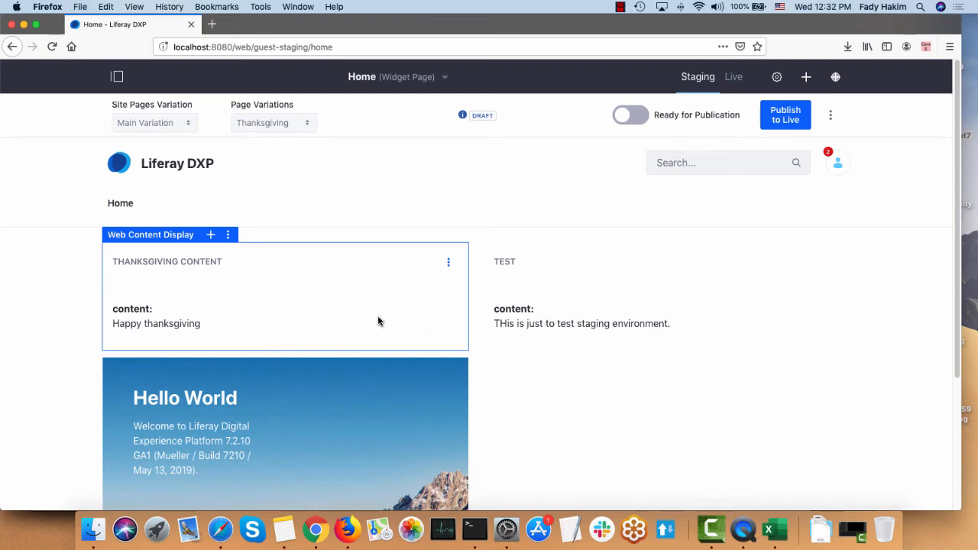
- Switch the Home page to the new year2020 page variation and remove the Test web content widget from it
{"action": "left_click", "coordinate": [278, 125]}
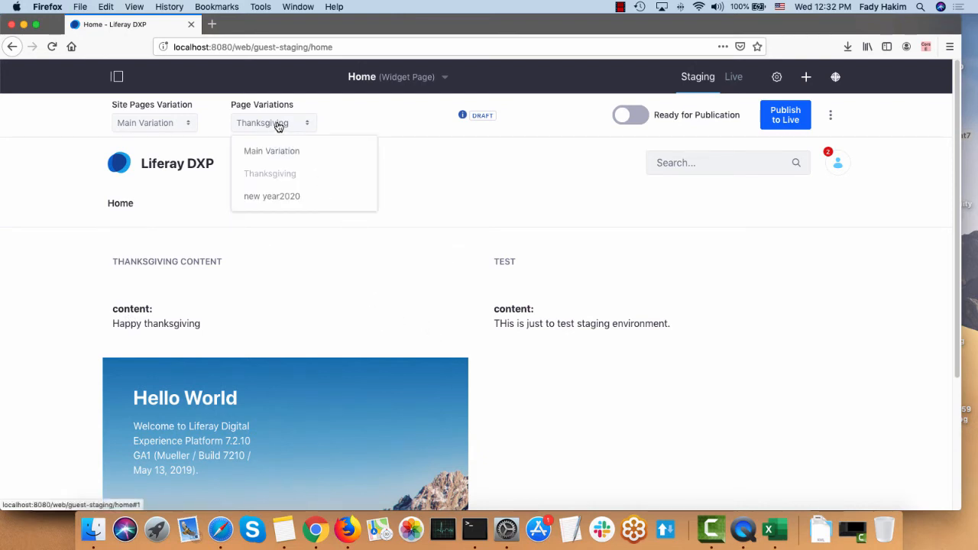
{"action": "left_click", "coordinate": [279, 197]}
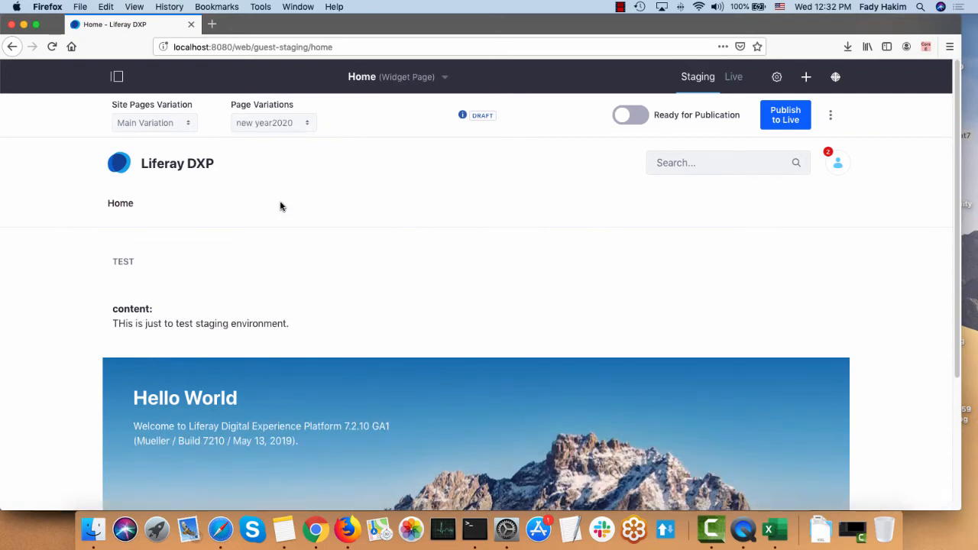
{"action": "mouse_move", "coordinate": [491, 273]}
{"action": "left_click", "coordinate": [227, 234]}
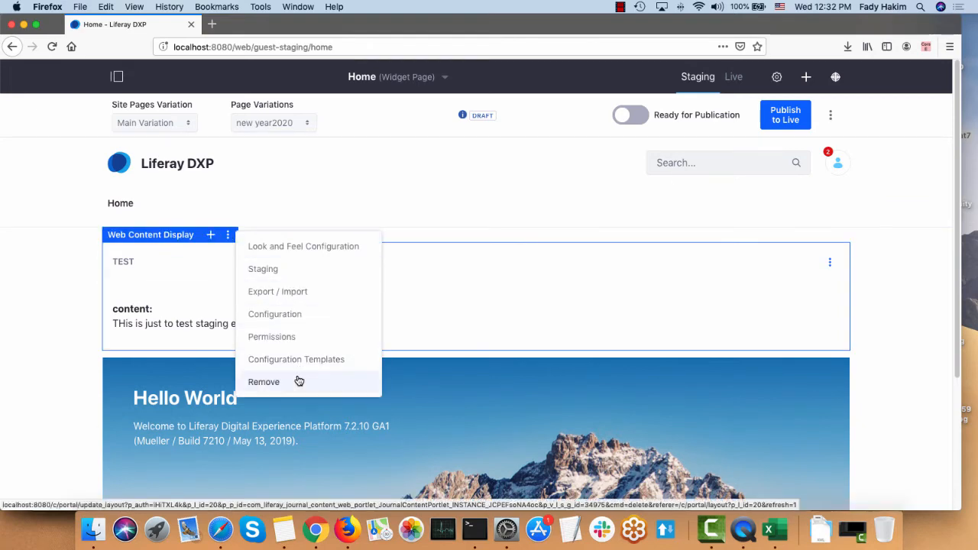
{"action": "left_click", "coordinate": [299, 381]}
{"action": "left_click", "coordinate": [537, 257]}
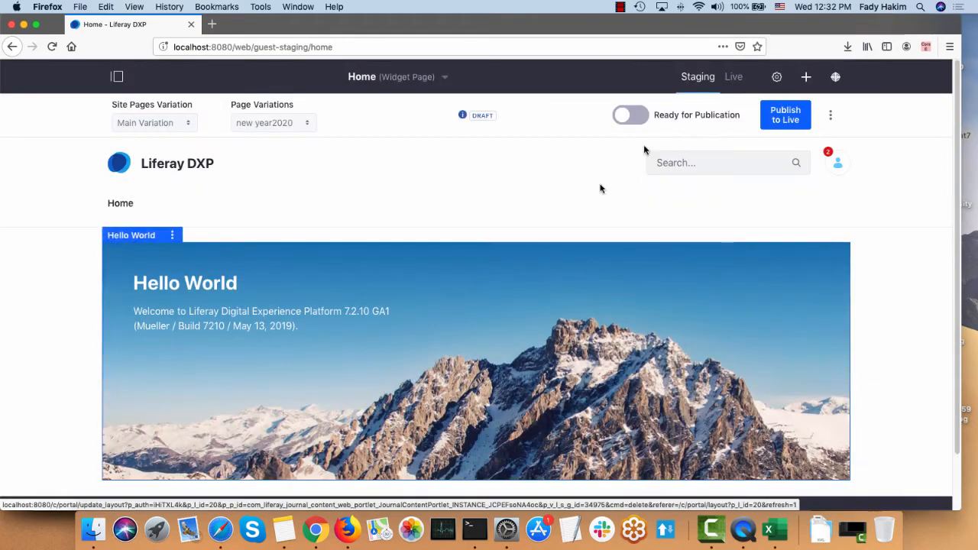
- Search the widgets for "web" and add a Web Content Display widget above the Hello World banner
{"action": "left_click", "coordinate": [805, 78]}
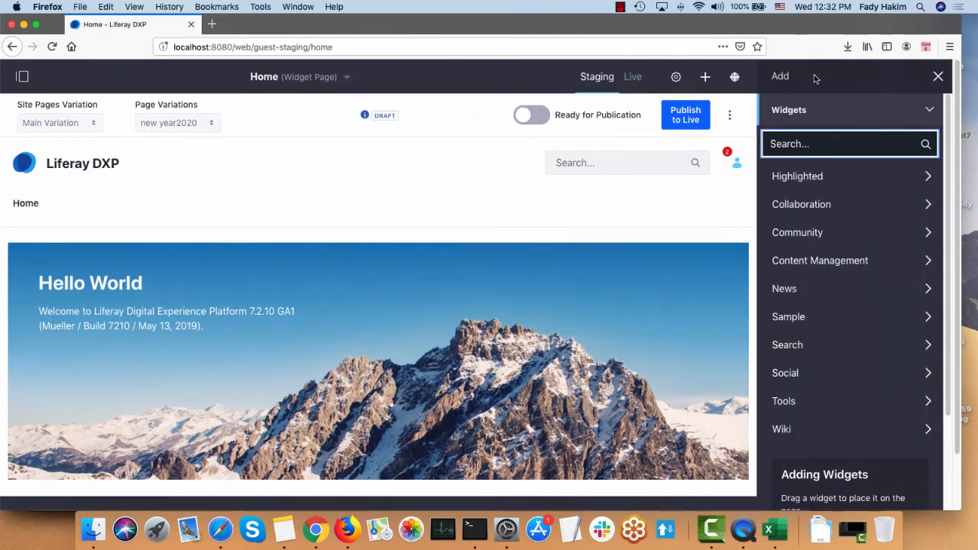
{"action": "type", "text": "een"}
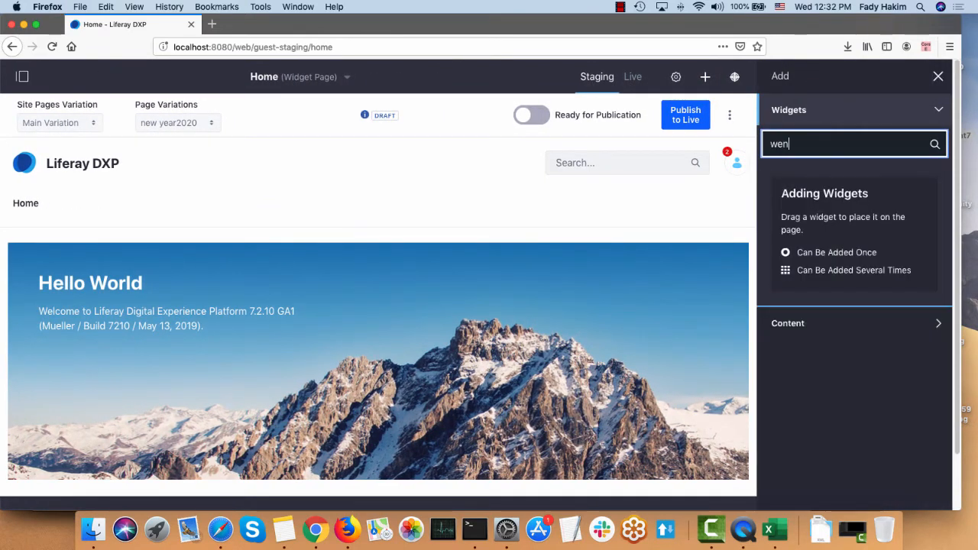
{"action": "key", "text": "BackSpace"}
{"action": "type", "text": "b"}
{"action": "left_click_drag", "start_coordinate": [800, 203], "coordinate": [252, 275]}
- Create a Basic Web Content article in the new widget, titled "new year" with the content "Happy 2020", and publish it
{"action": "left_click", "coordinate": [117, 236]}
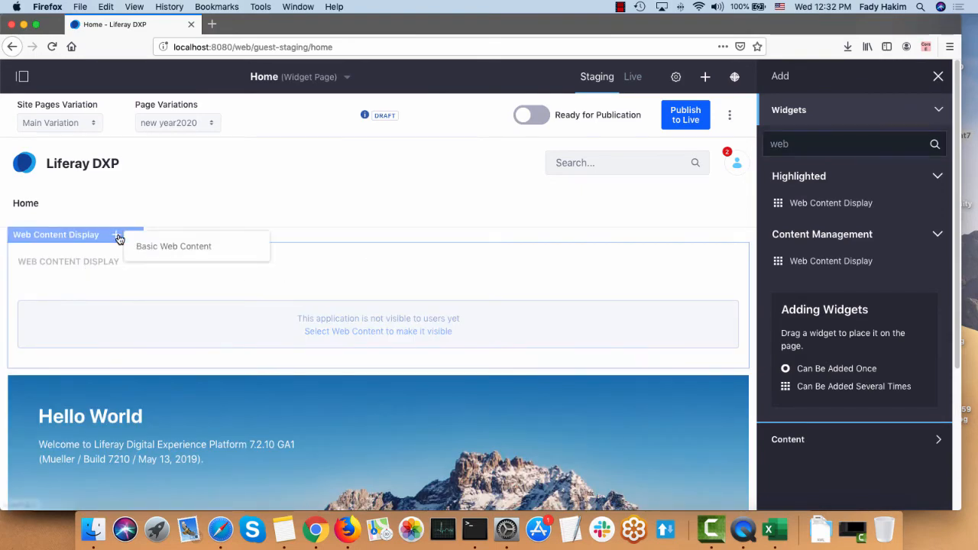
{"action": "left_click", "coordinate": [159, 251]}
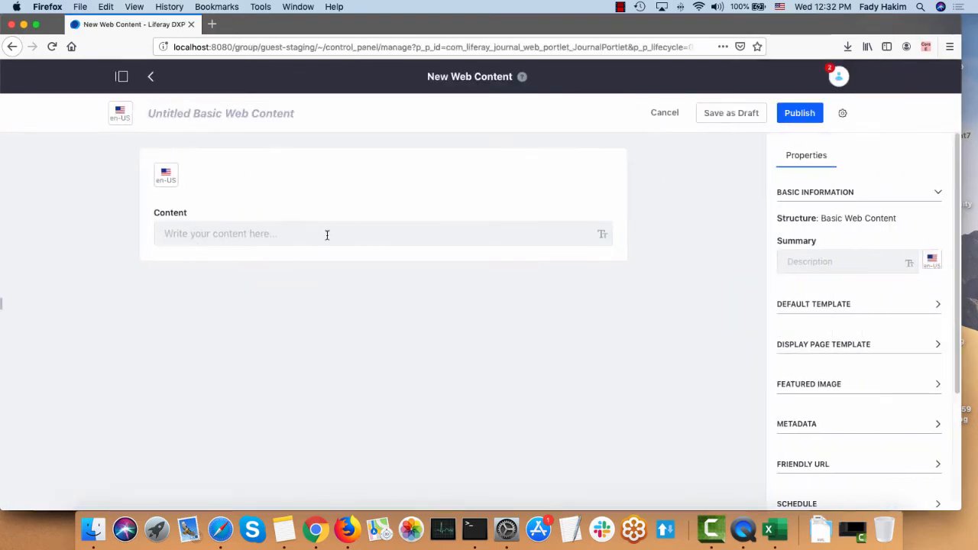
{"action": "left_click", "coordinate": [327, 235]}
{"action": "type", "text": "Happy "}
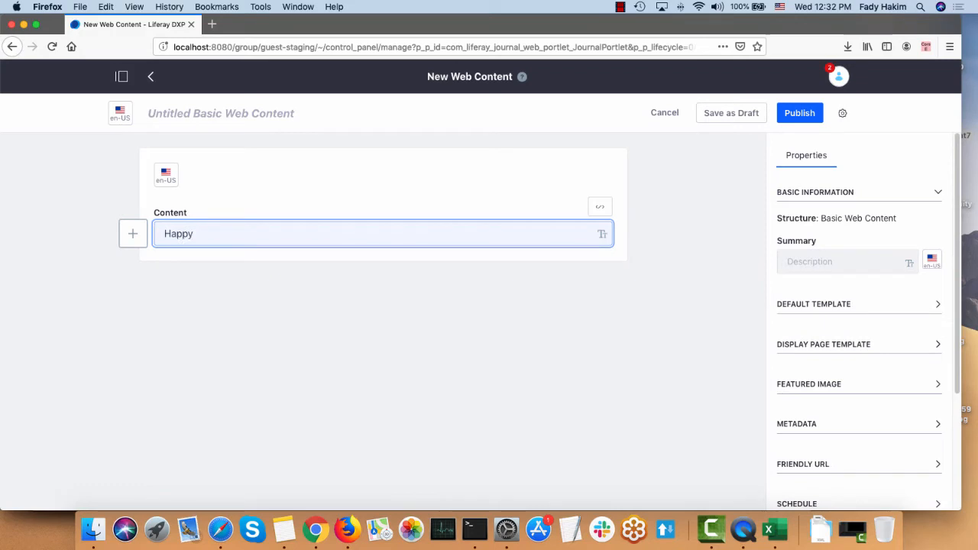
{"action": "type", "text": "2020"}
{"action": "left_click", "coordinate": [273, 114]}
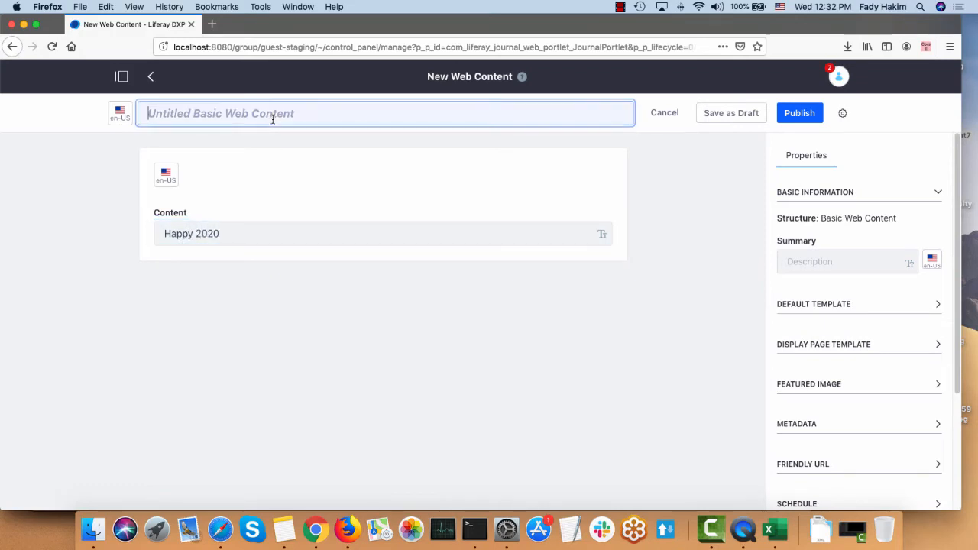
{"action": "type", "text": "new year"}
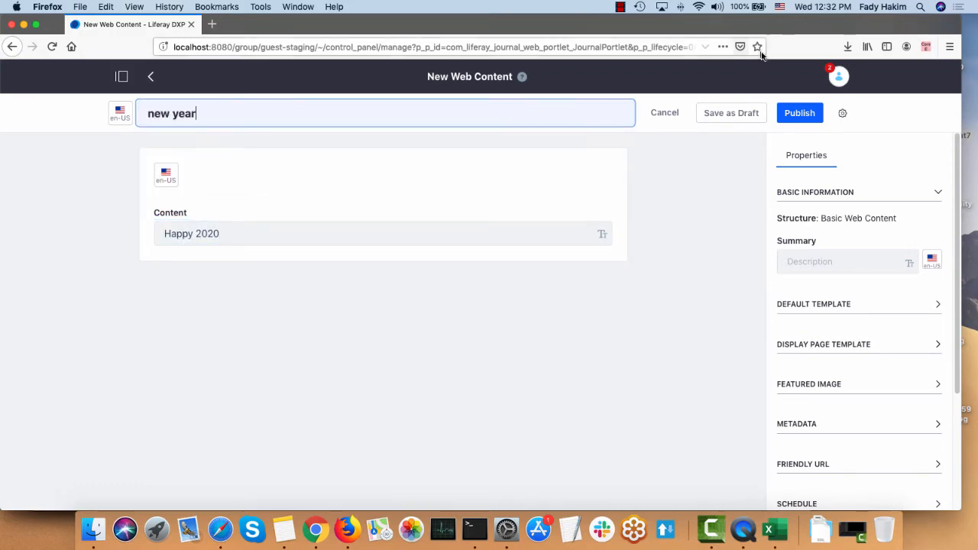
{"action": "left_click", "coordinate": [797, 113]}
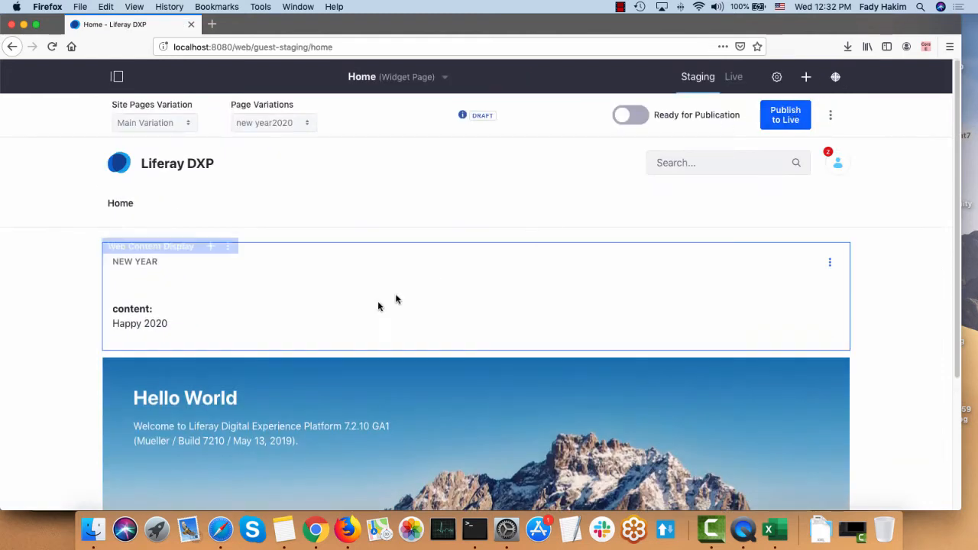
- Compare the Thanksgiving and new year2020 page variations with the live Home page in Chrome, and return to Firefox
{"action": "left_click", "coordinate": [253, 126]}
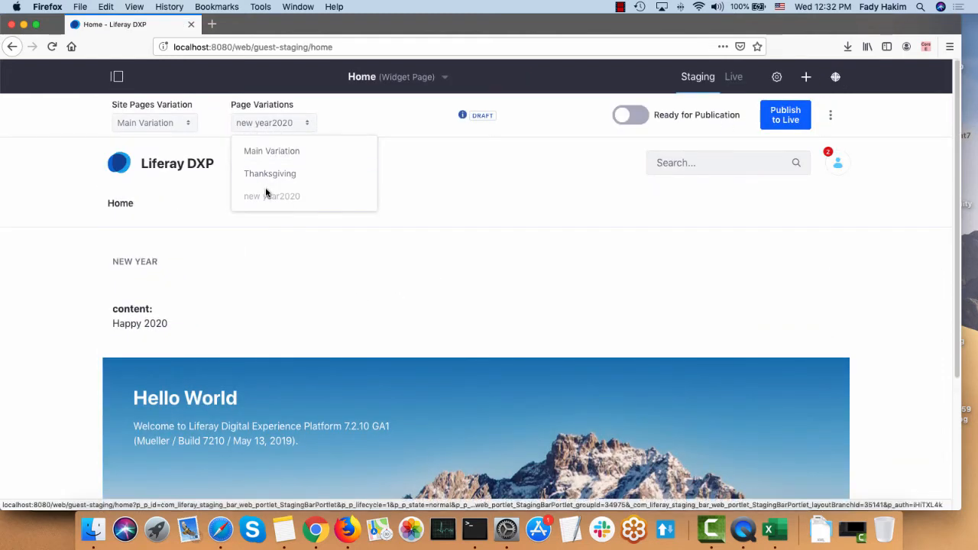
{"action": "left_click", "coordinate": [269, 175]}
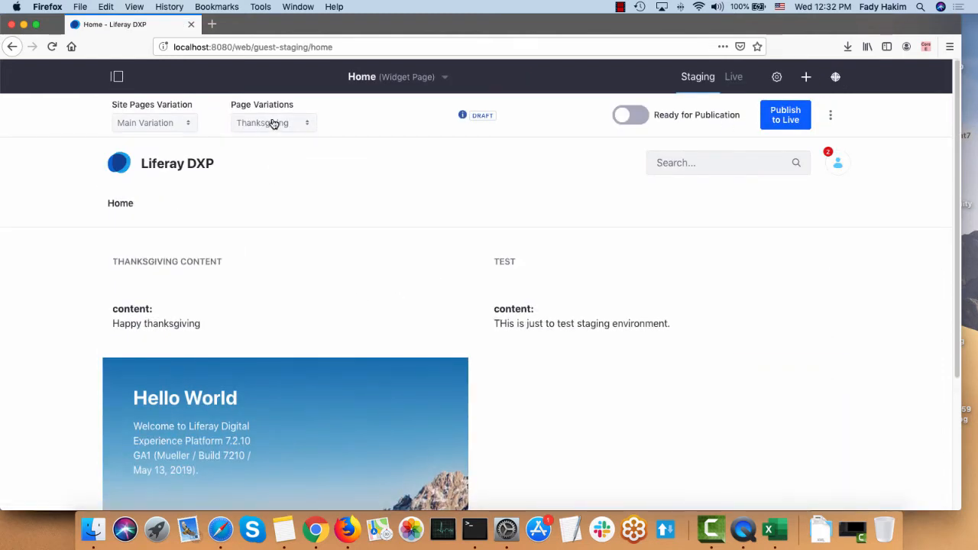
{"action": "left_click", "coordinate": [273, 124]}
{"action": "left_click", "coordinate": [276, 204]}
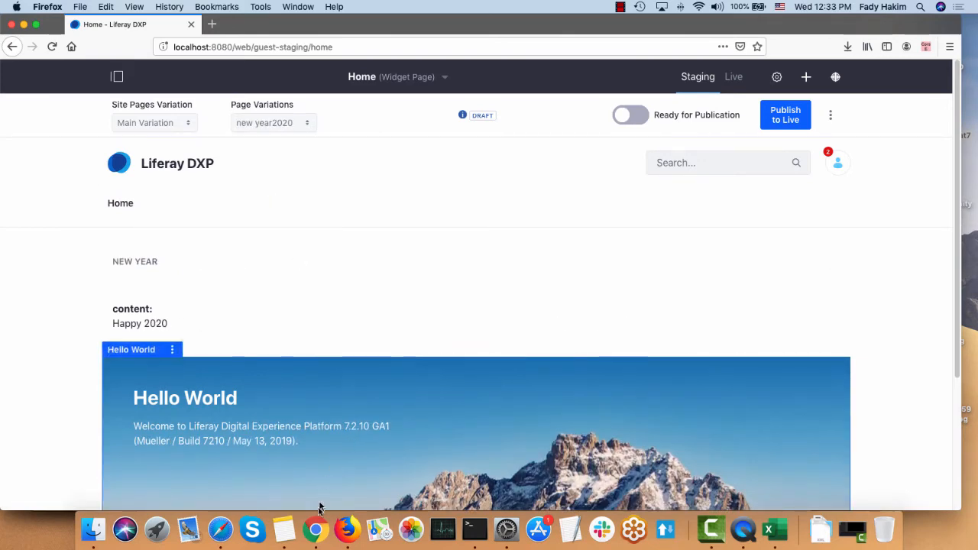
{"action": "left_click", "coordinate": [315, 530]}
{"action": "left_click", "coordinate": [59, 52]}
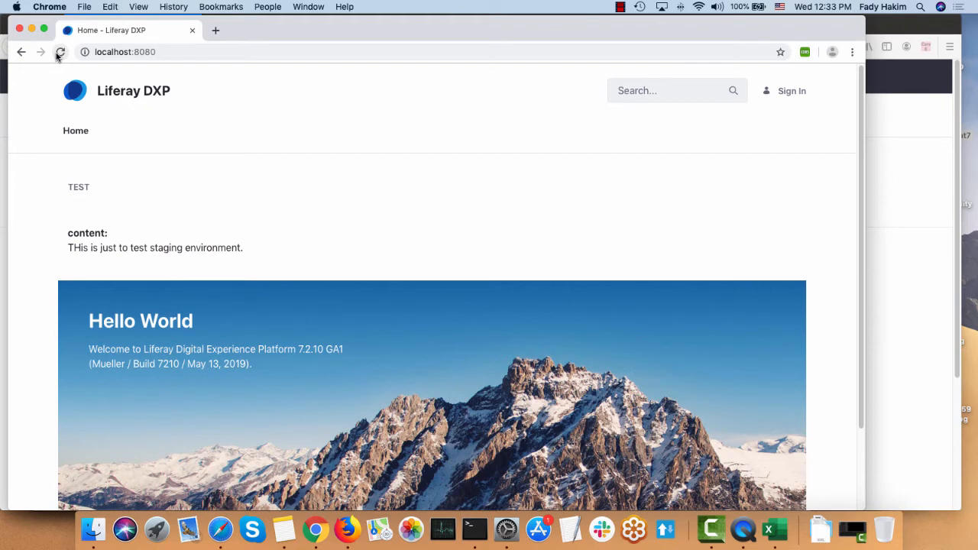
{"action": "key", "text": "super+Tab"}
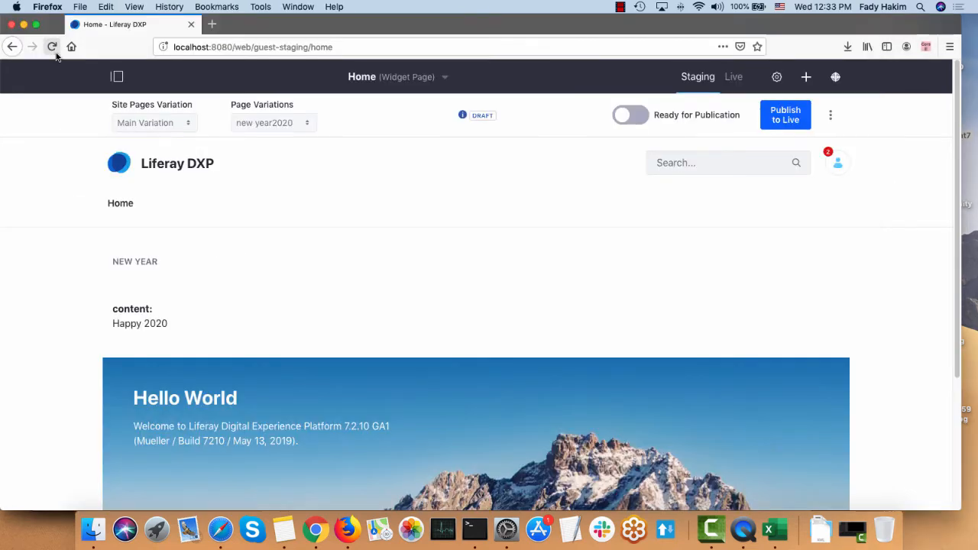
- Switch to the Thanksgiving page variation, mark it as ready for publication and publish it to Live
{"action": "left_click", "coordinate": [243, 126]}
{"action": "left_click", "coordinate": [248, 172]}
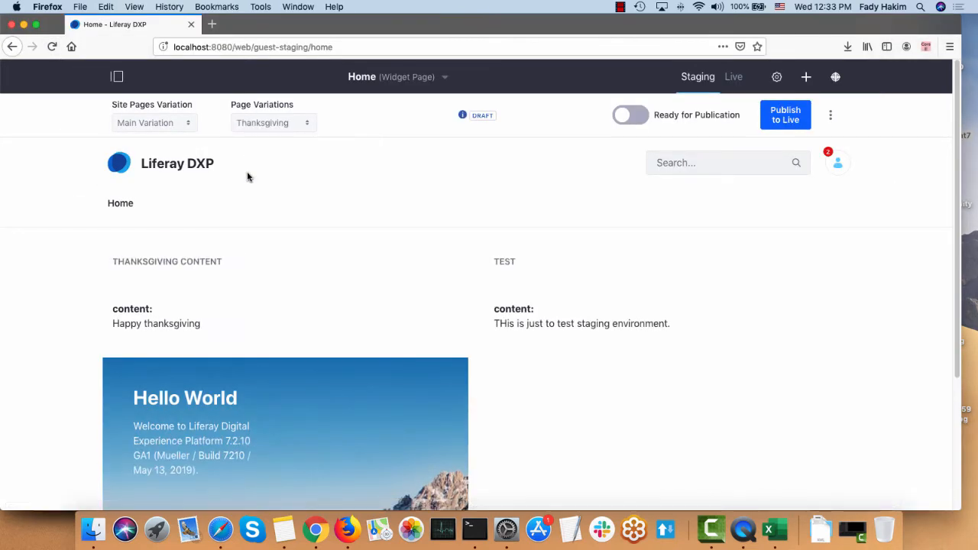
{"action": "left_click", "coordinate": [275, 132]}
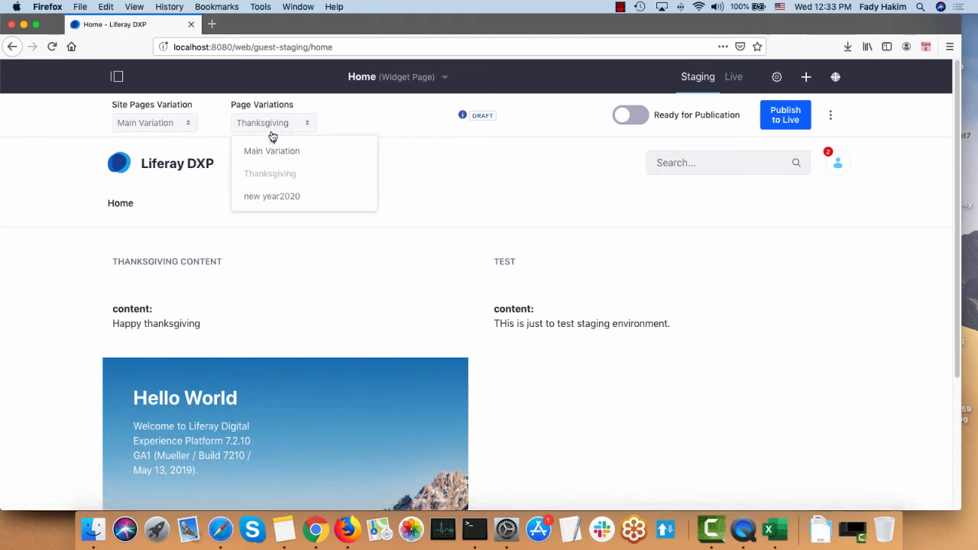
{"action": "left_click", "coordinate": [272, 129]}
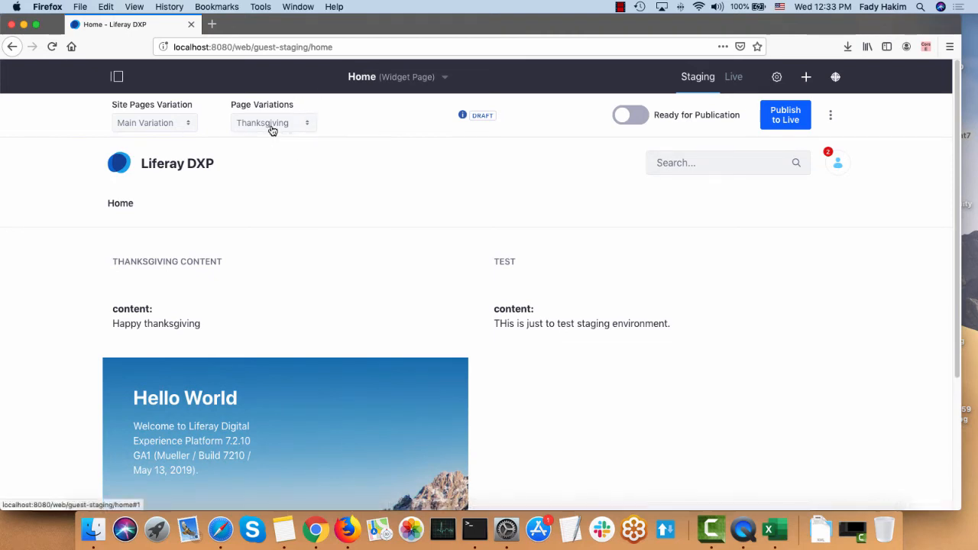
{"action": "left_click", "coordinate": [631, 116]}
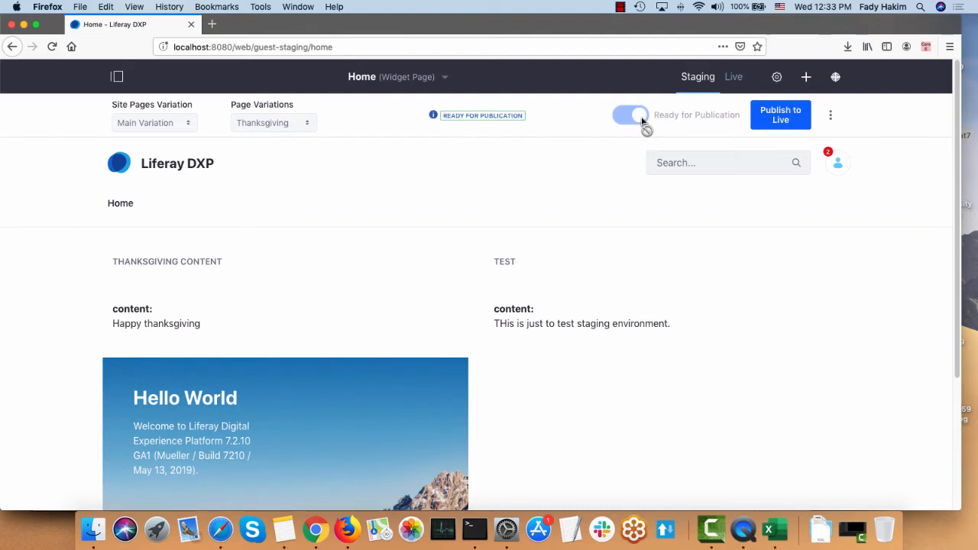
{"action": "left_click", "coordinate": [794, 124]}
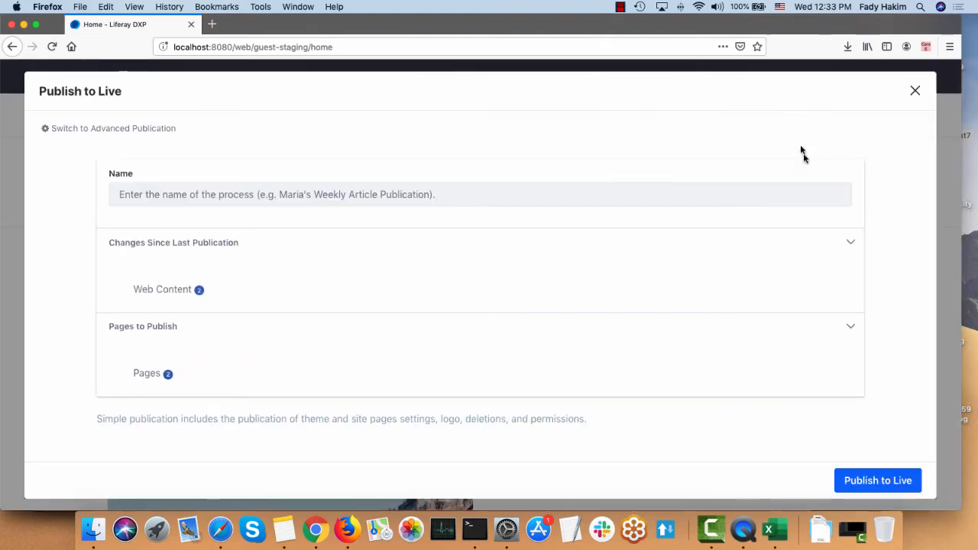
{"action": "left_click", "coordinate": [883, 481]}
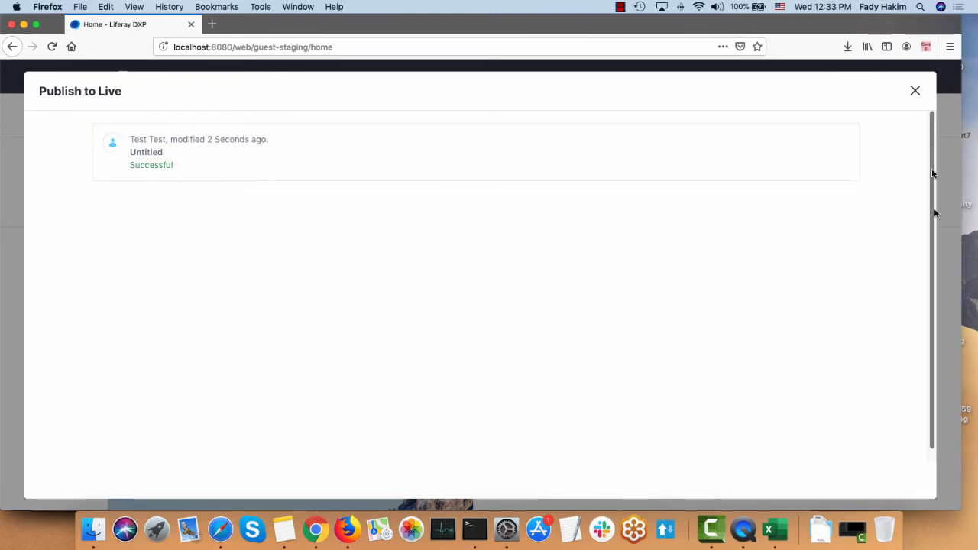
{"action": "left_click", "coordinate": [913, 92]}
- Reload the live Home page in Chrome to check the published Thanksgiving variation, and return to Firefox
{"action": "key", "text": "super+Tab"}
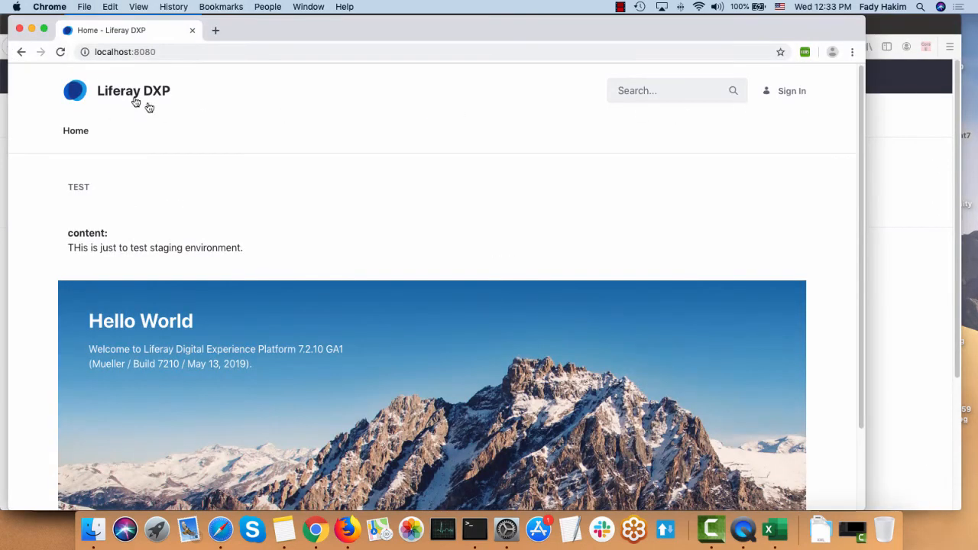
{"action": "left_click", "coordinate": [61, 52]}
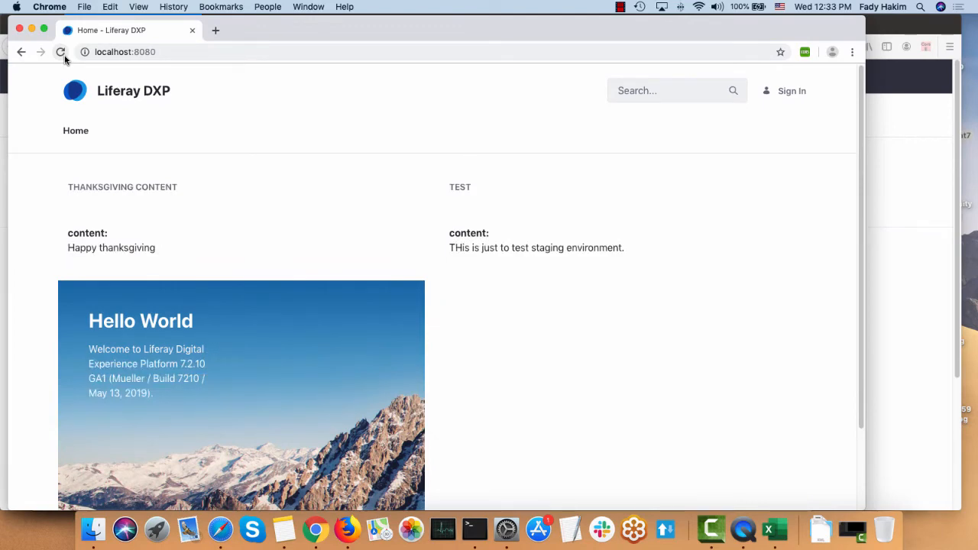
{"action": "key", "text": "super+Tab"}
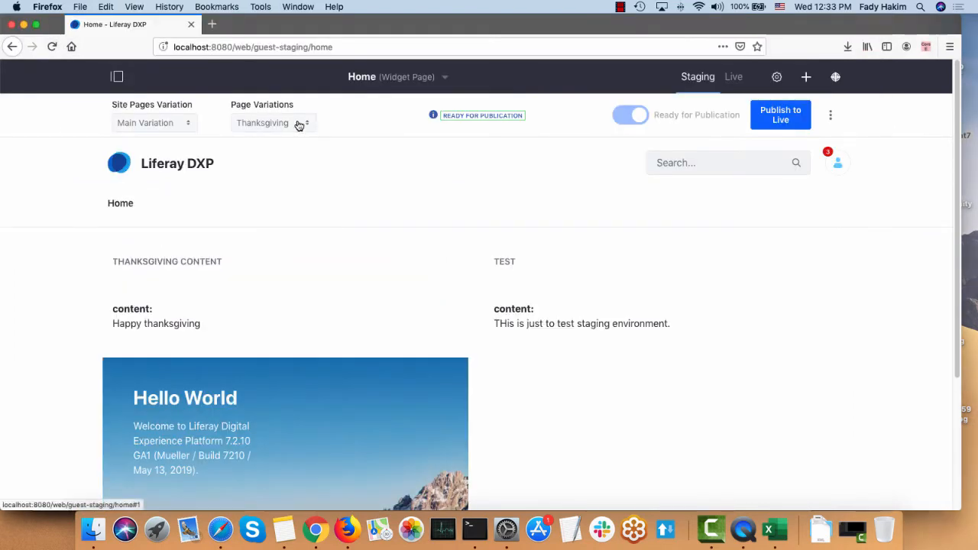
- Switch to the new year2020 page variation, mark it as ready for publication and publish it to Live
{"action": "left_click", "coordinate": [309, 124]}
{"action": "left_click", "coordinate": [306, 203]}
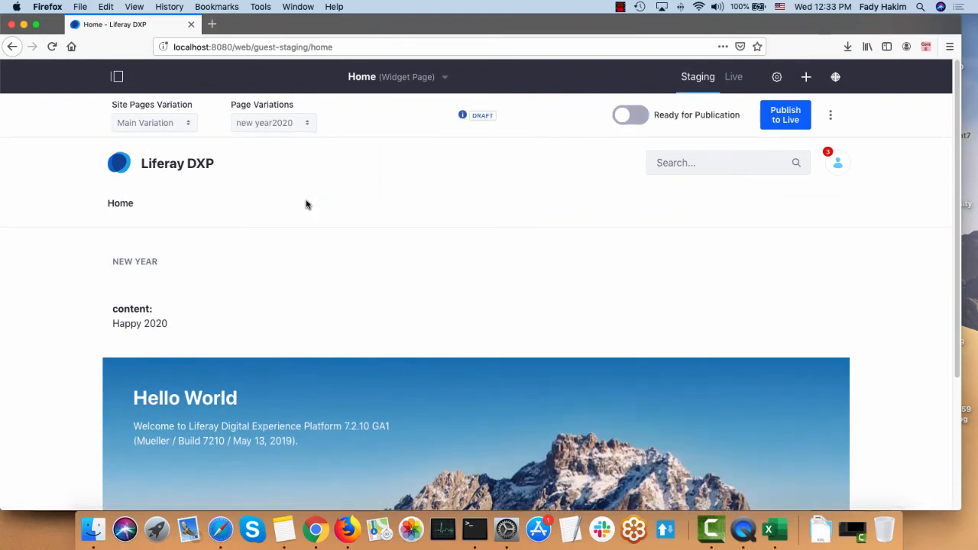
{"action": "left_click", "coordinate": [651, 120]}
{"action": "left_click", "coordinate": [764, 124]}
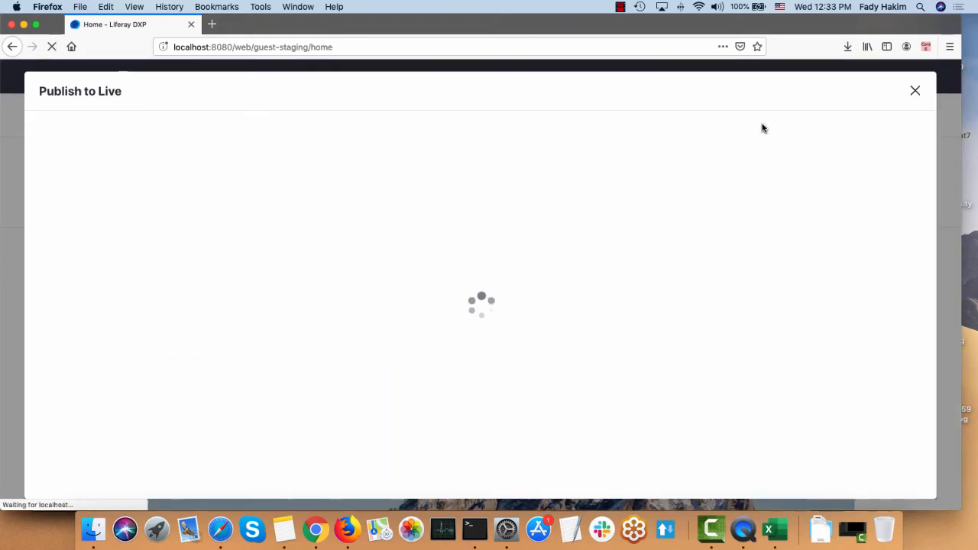
{"action": "left_click", "coordinate": [866, 489]}
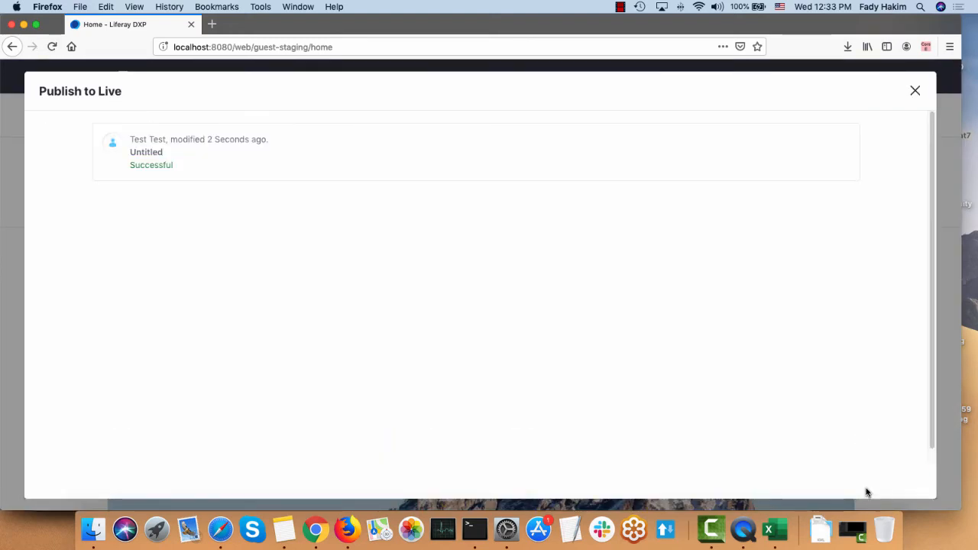
- View the live Home page in Chrome with the new year2020 variation, and close the publication dialog in Firefox
{"action": "key", "text": "super+Tab"}
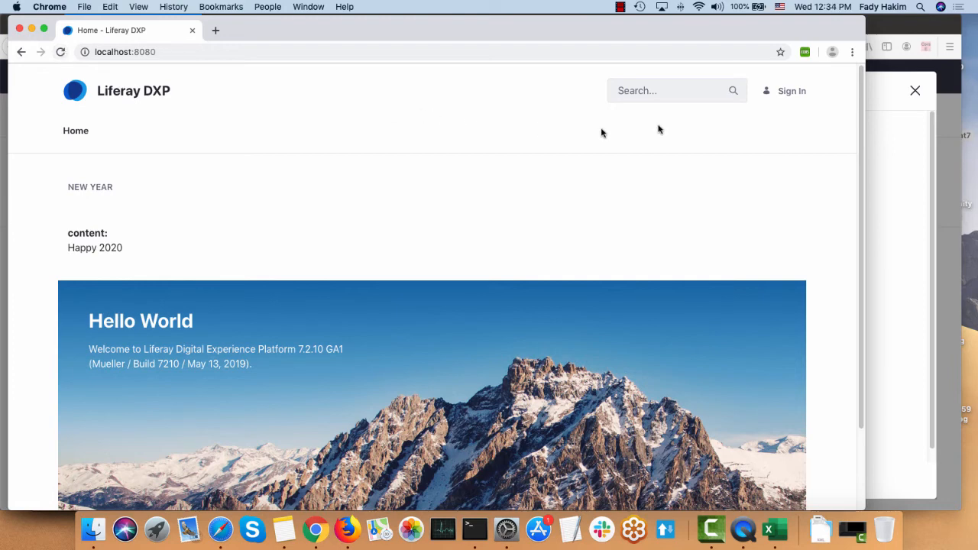
{"action": "left_click", "coordinate": [919, 96]}
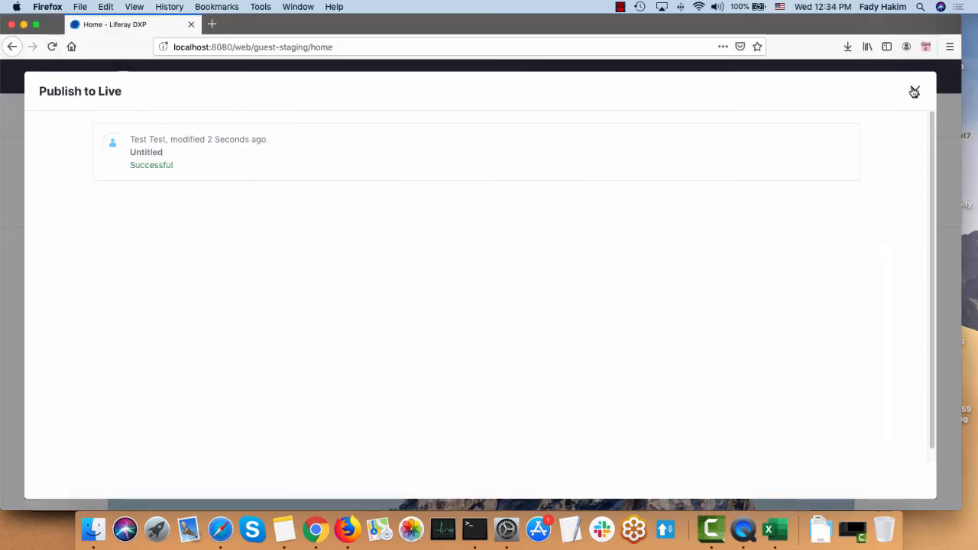
{"action": "left_click", "coordinate": [914, 92]}
- Switch to the Site1 site and open the Change Lists settings in the Control Panel
{"action": "left_click", "coordinate": [115, 77]}
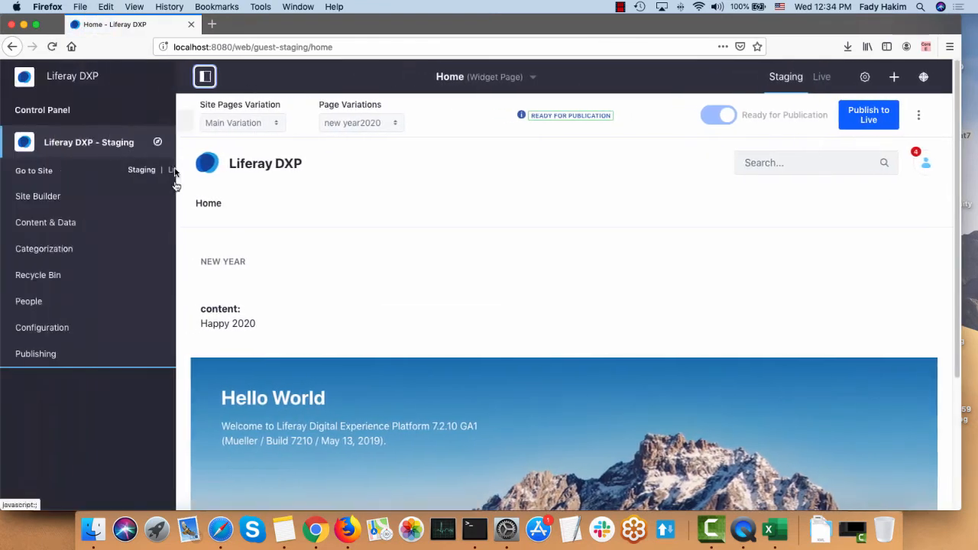
{"action": "left_click", "coordinate": [157, 143]}
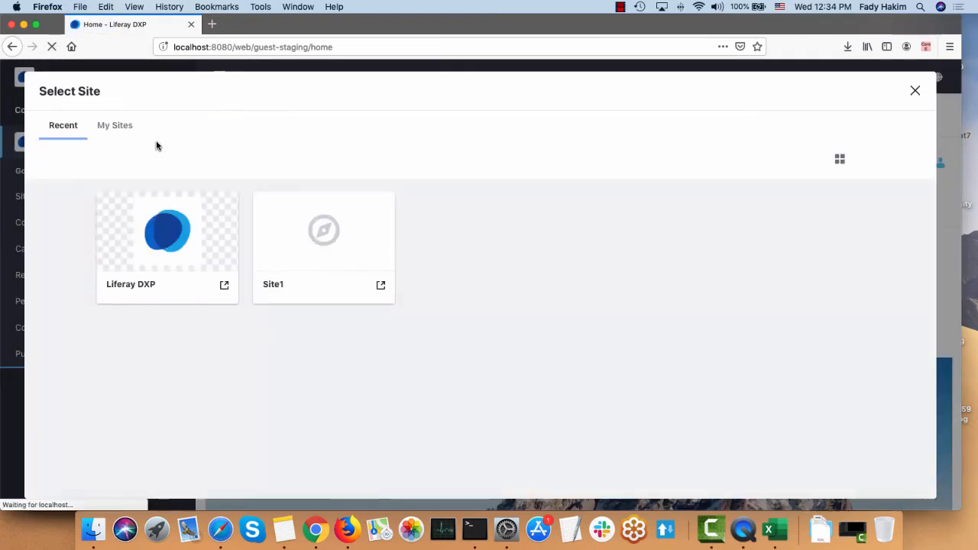
{"action": "left_click", "coordinate": [275, 286]}
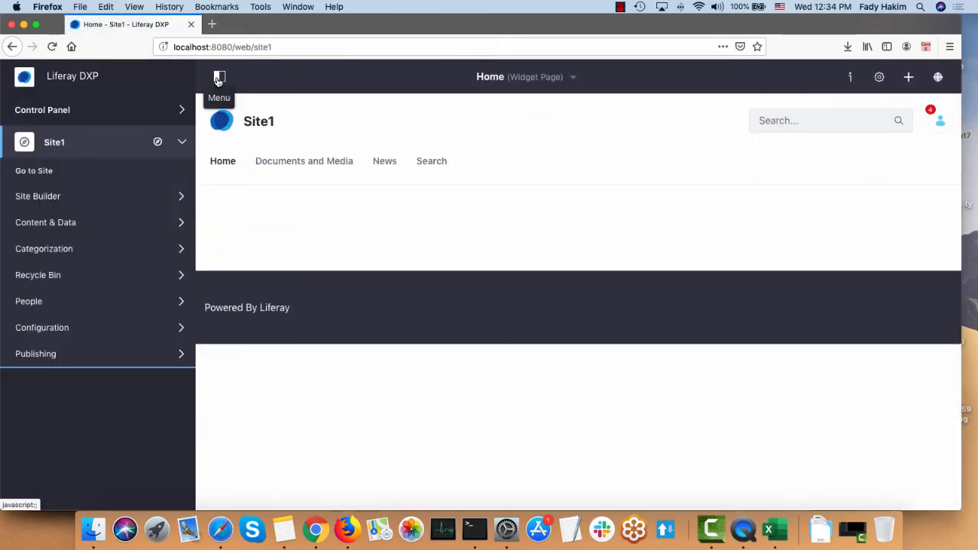
{"action": "left_click", "coordinate": [138, 111]}
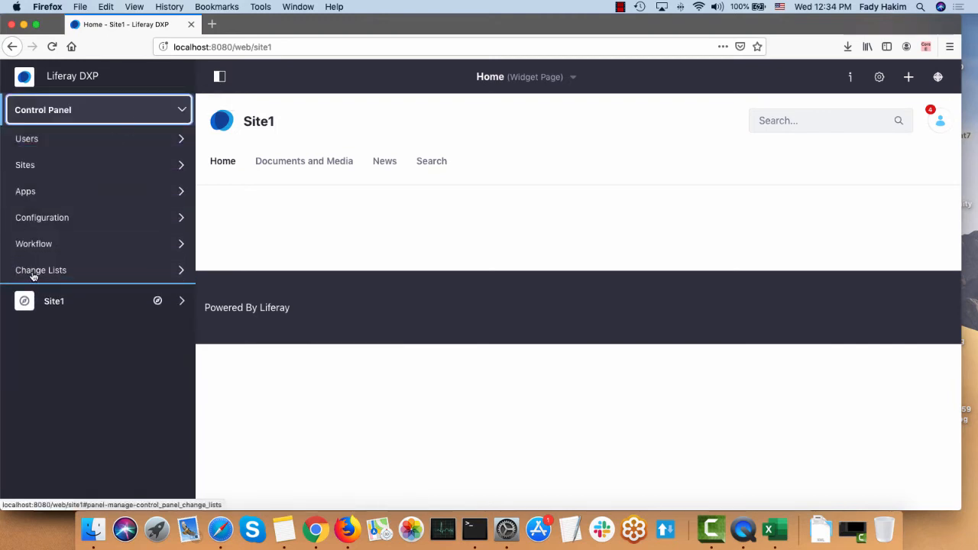
{"action": "left_click", "coordinate": [33, 273]}
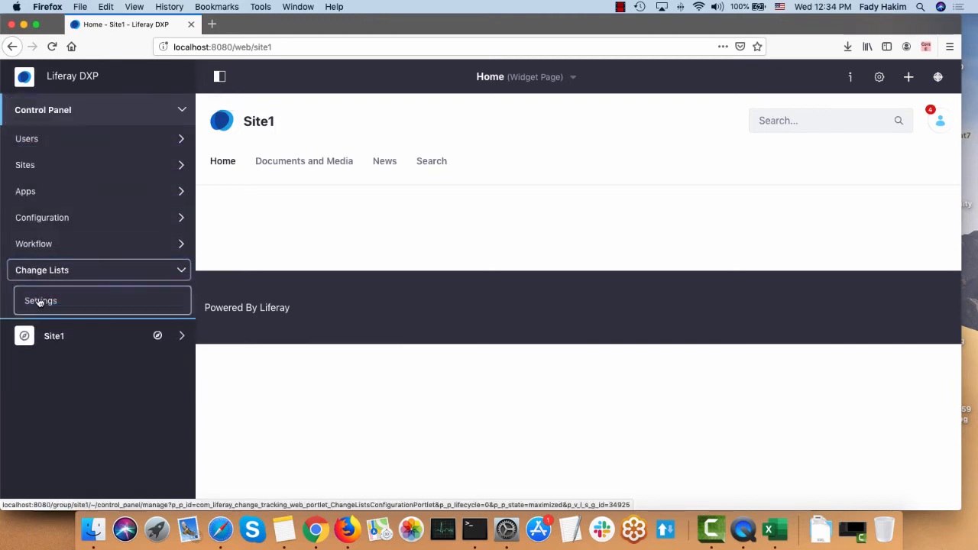
{"action": "left_click", "coordinate": [38, 301]}
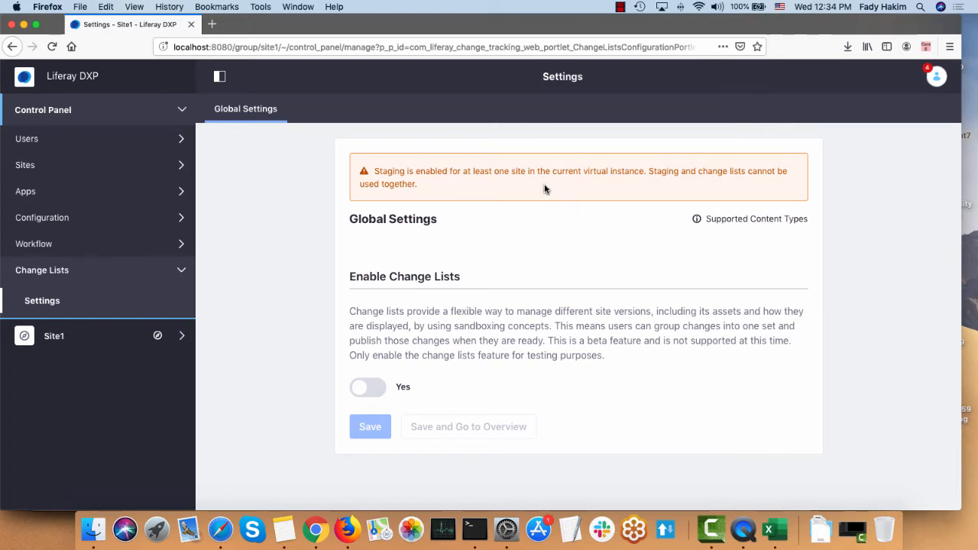
- Open the Liferay DXP site in a new tab, switch to its Staging environment and show its staging publication processes
{"action": "left_click", "coordinate": [76, 336]}
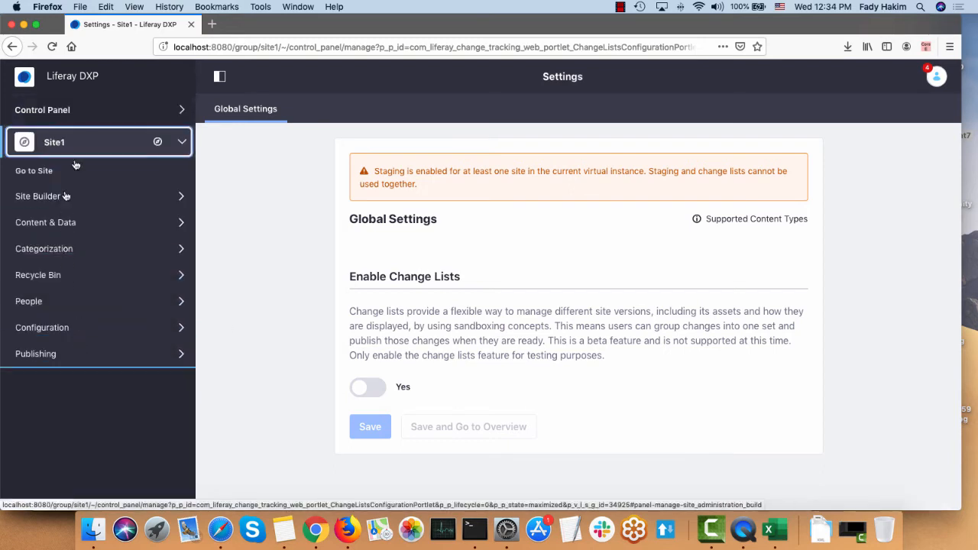
{"action": "left_click", "coordinate": [158, 142]}
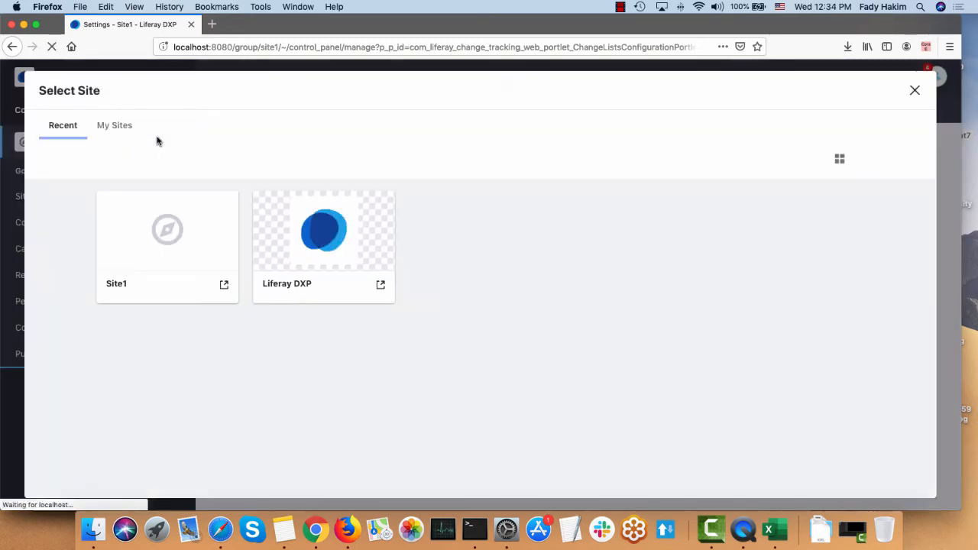
{"action": "left_click", "coordinate": [382, 285]}
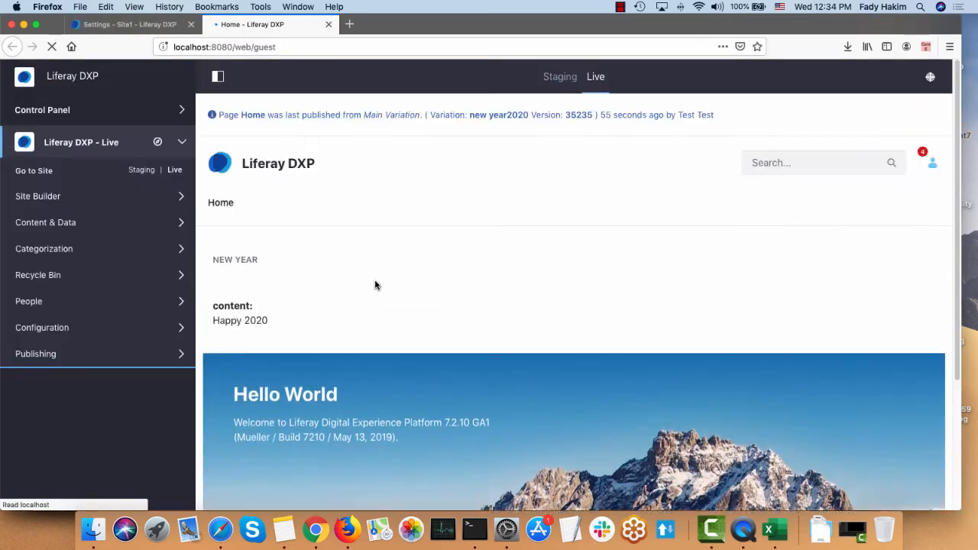
{"action": "left_click", "coordinate": [65, 354]}
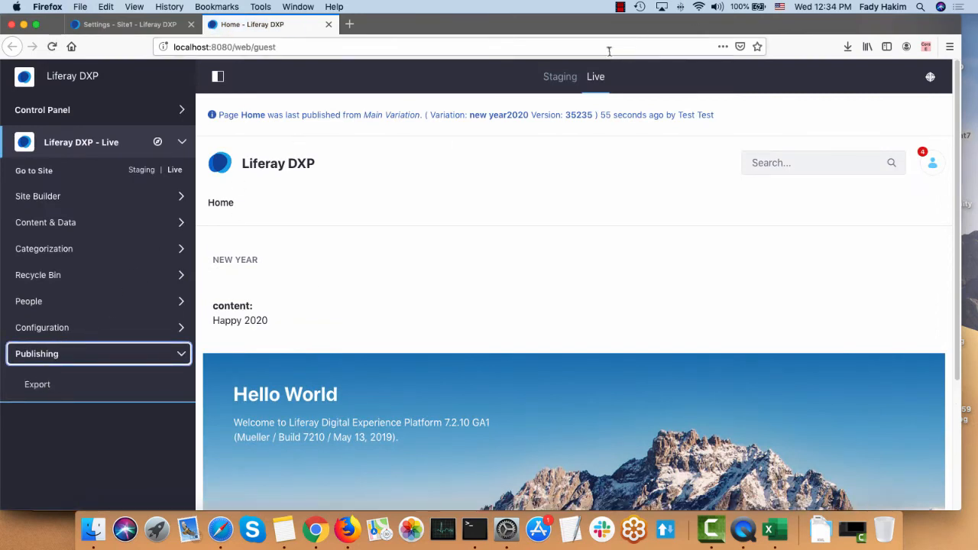
{"action": "left_click", "coordinate": [560, 76]}
{"action": "left_click", "coordinate": [35, 364]}
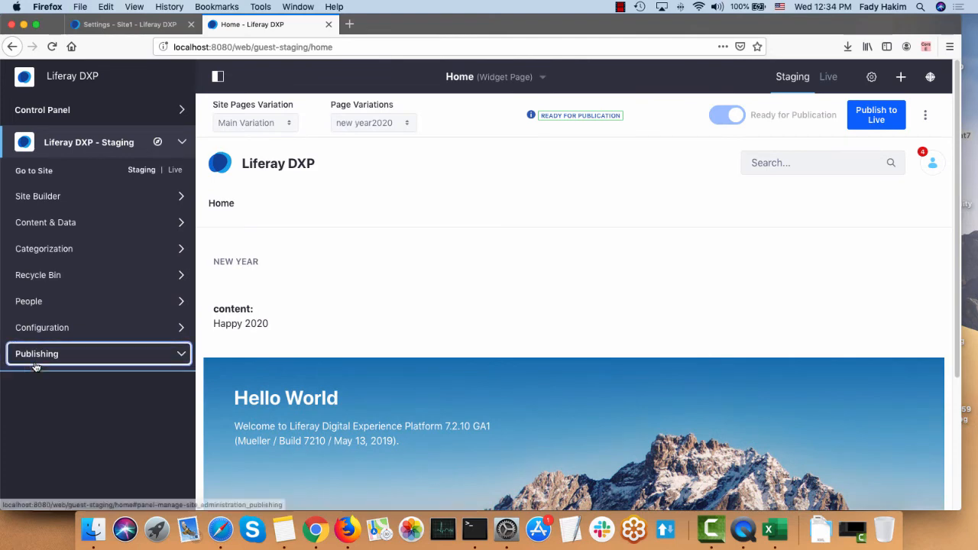
{"action": "left_click", "coordinate": [39, 385]}
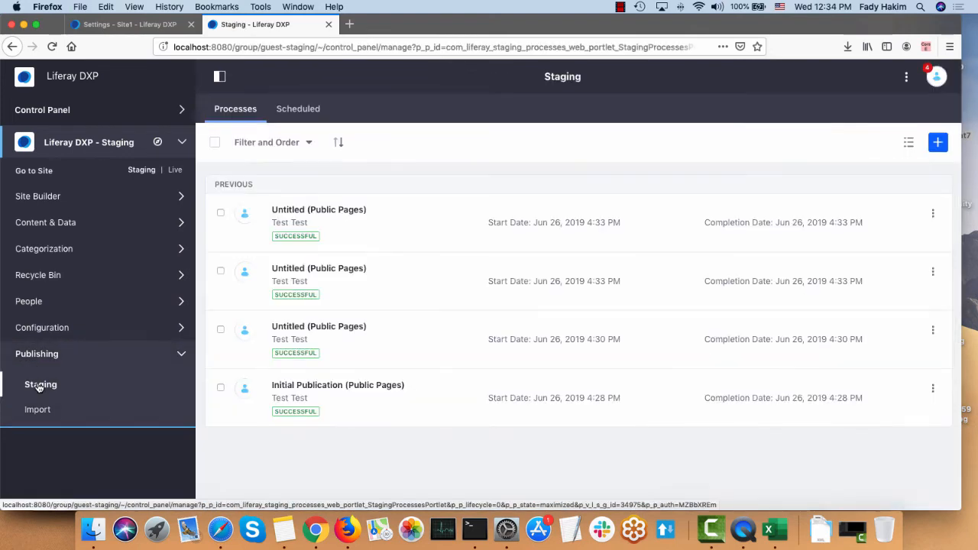
- Set the Liferay DXP site's Staging Configuration to None, save it and confirm deactivating staging
{"action": "left_click", "coordinate": [907, 77]}
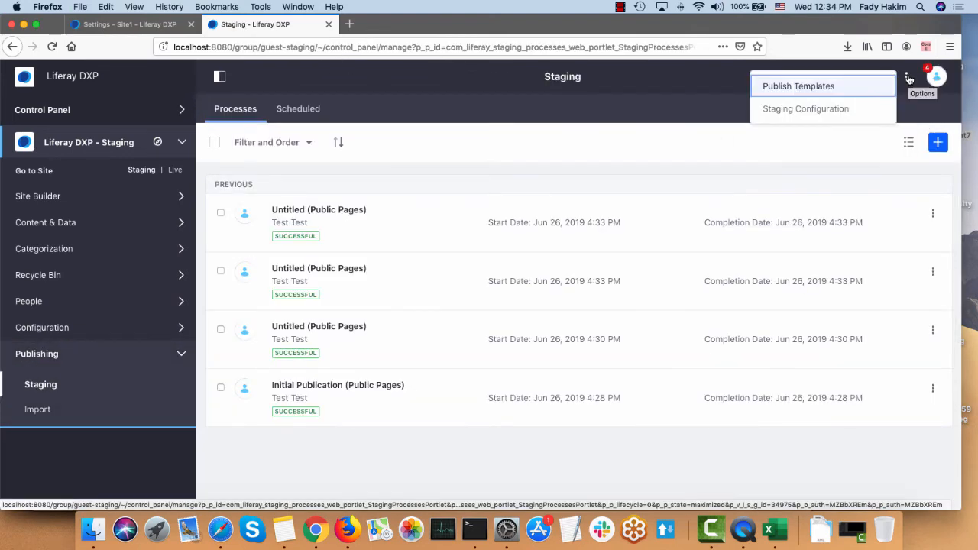
{"action": "left_click", "coordinate": [838, 115]}
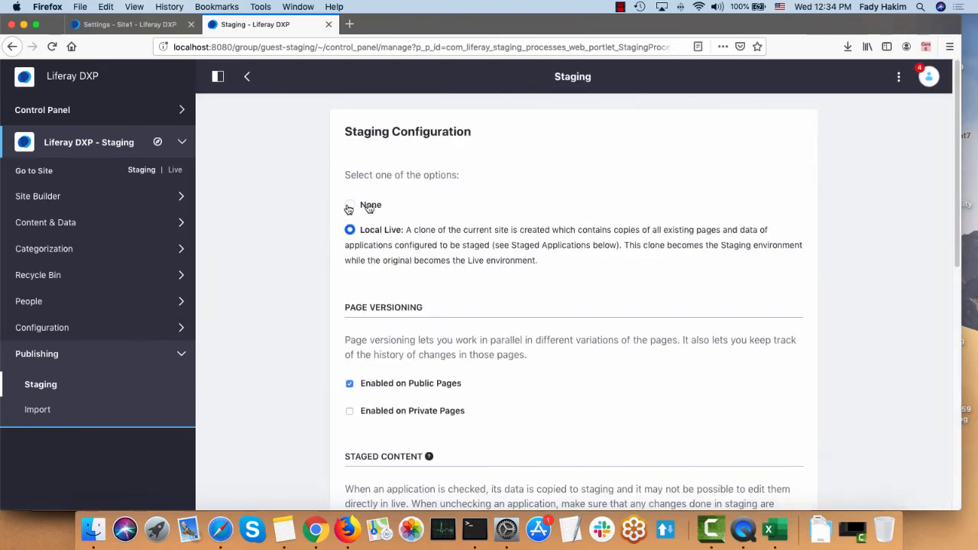
{"action": "left_click", "coordinate": [349, 207]}
{"action": "left_click", "coordinate": [368, 310]}
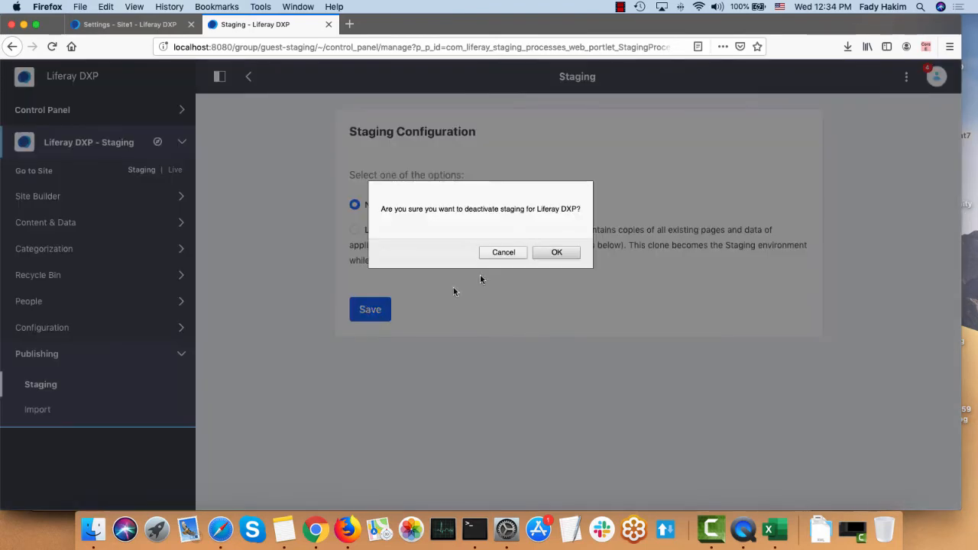
{"action": "left_click", "coordinate": [543, 251]}
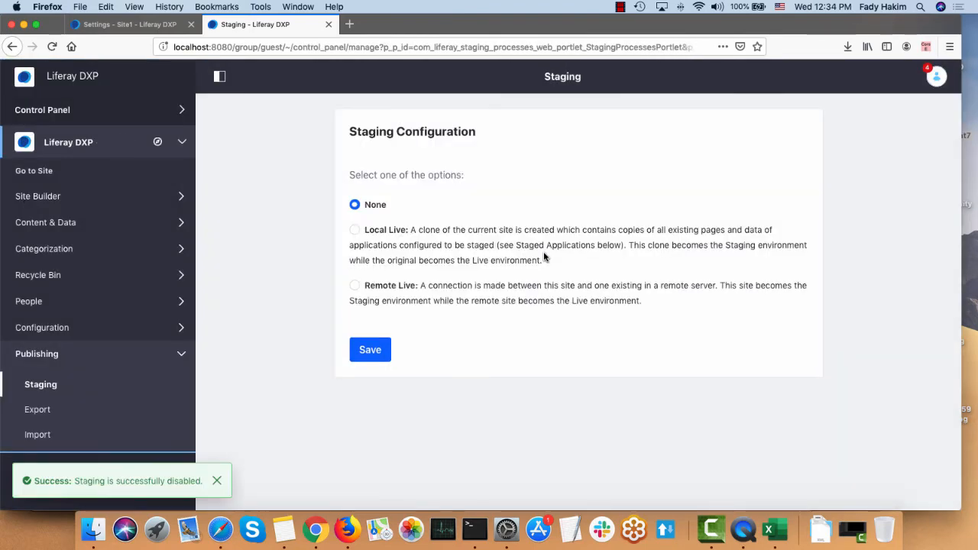
- Remove the New Year Web Content Display from the site's Home page, and close the Site1 Settings tab
{"action": "left_click", "coordinate": [45, 171]}
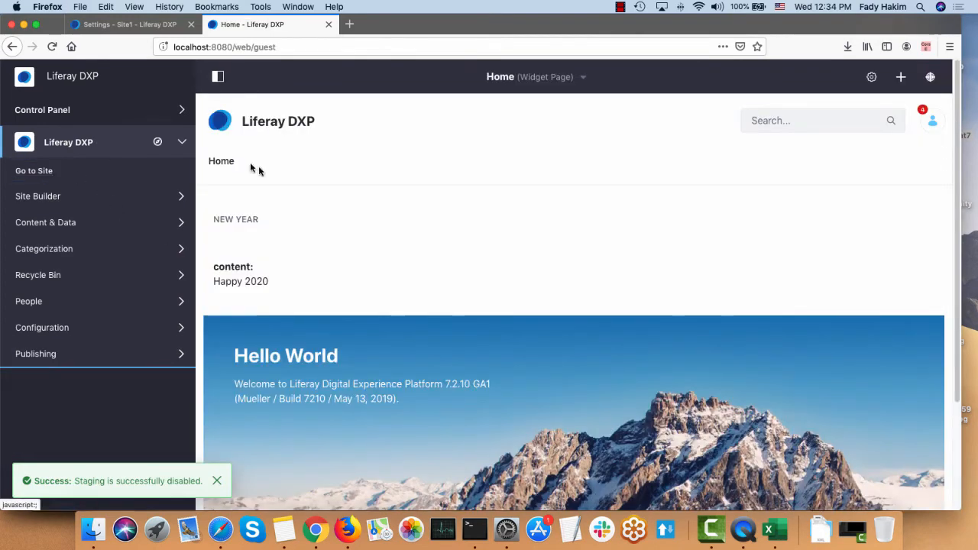
{"action": "mouse_move", "coordinate": [661, 218]}
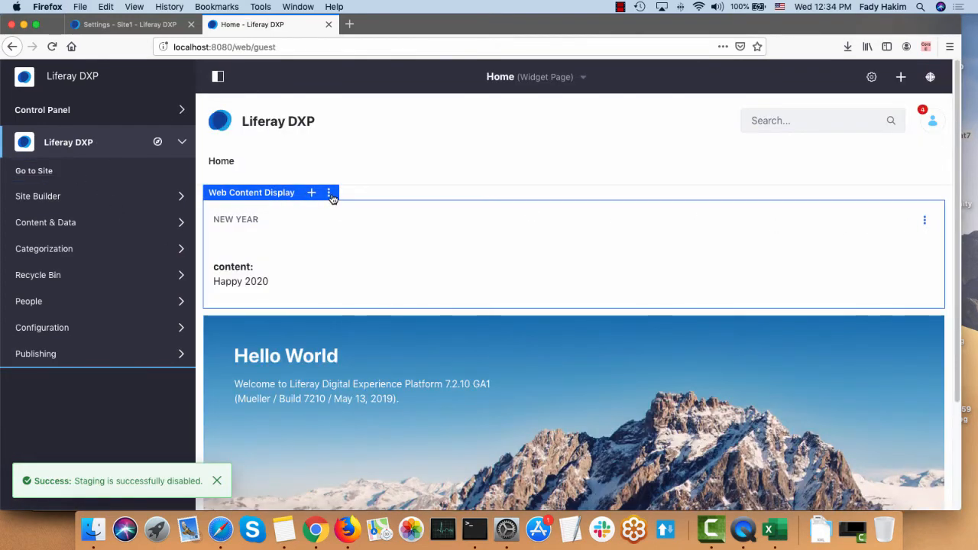
{"action": "left_click", "coordinate": [329, 194]}
{"action": "left_click", "coordinate": [356, 318]}
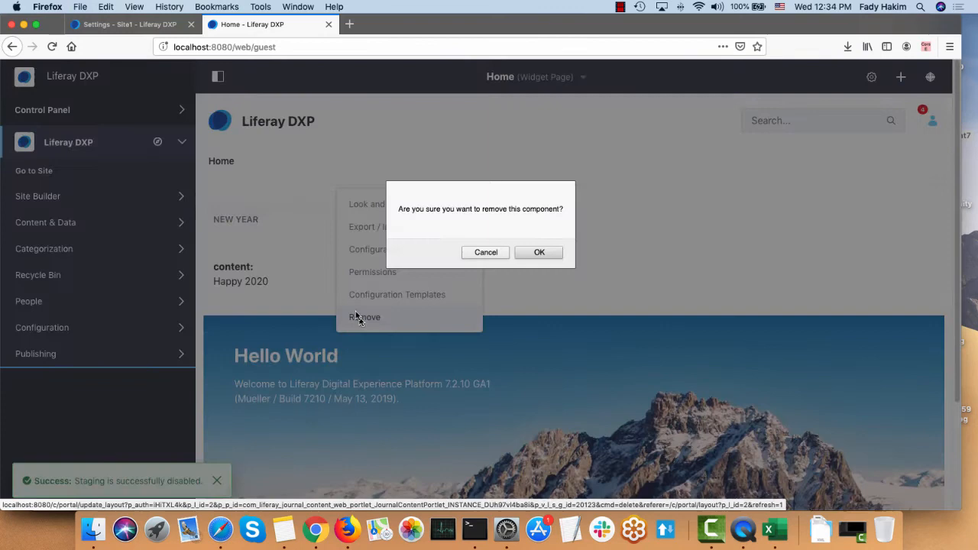
{"action": "left_click", "coordinate": [539, 252]}
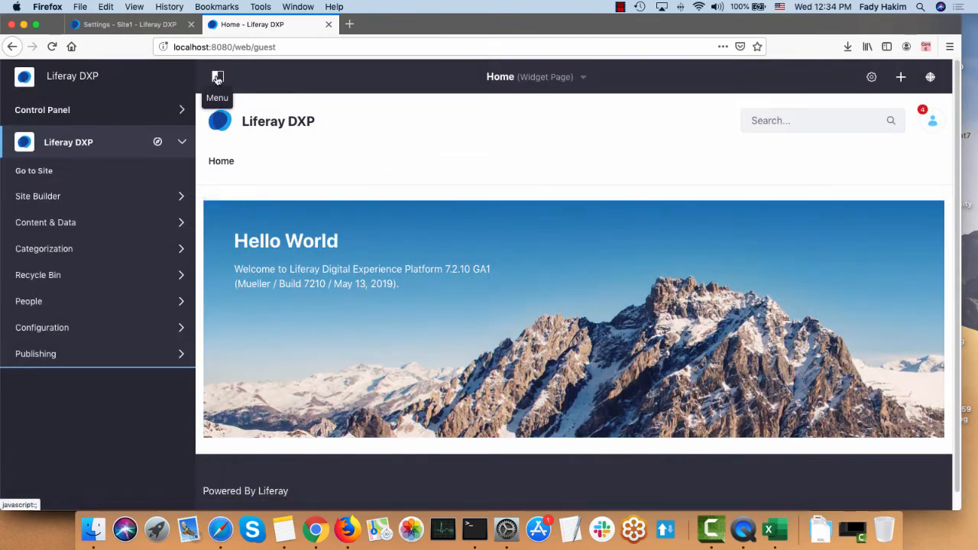
{"action": "left_click", "coordinate": [190, 23]}
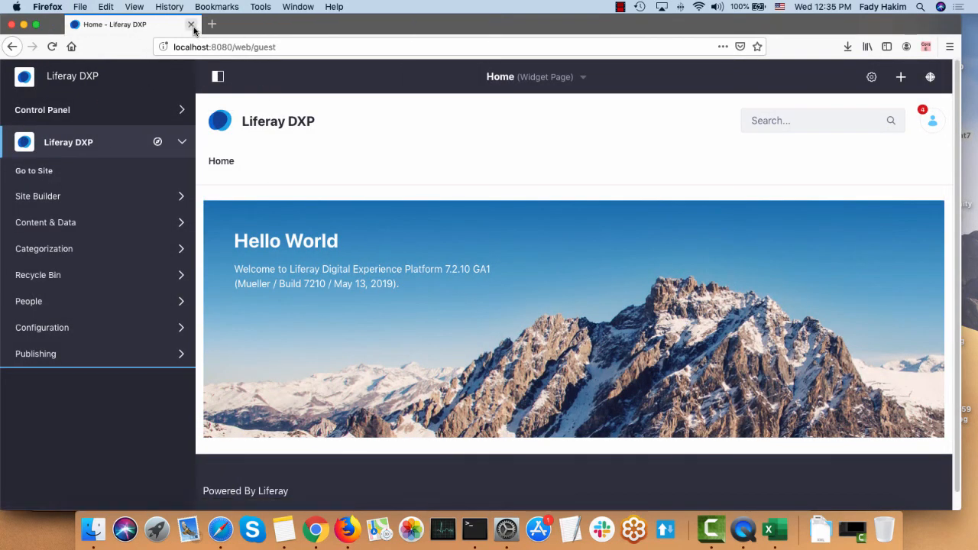
- Enable Change Lists in the Control Panel's Global Settings, save and go to the overview
{"action": "left_click", "coordinate": [140, 115]}
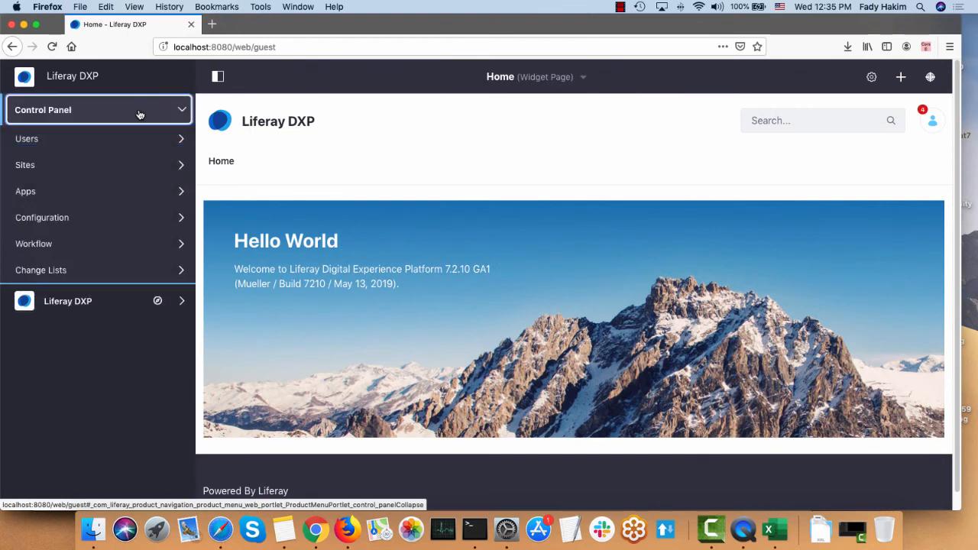
{"action": "left_click", "coordinate": [55, 275]}
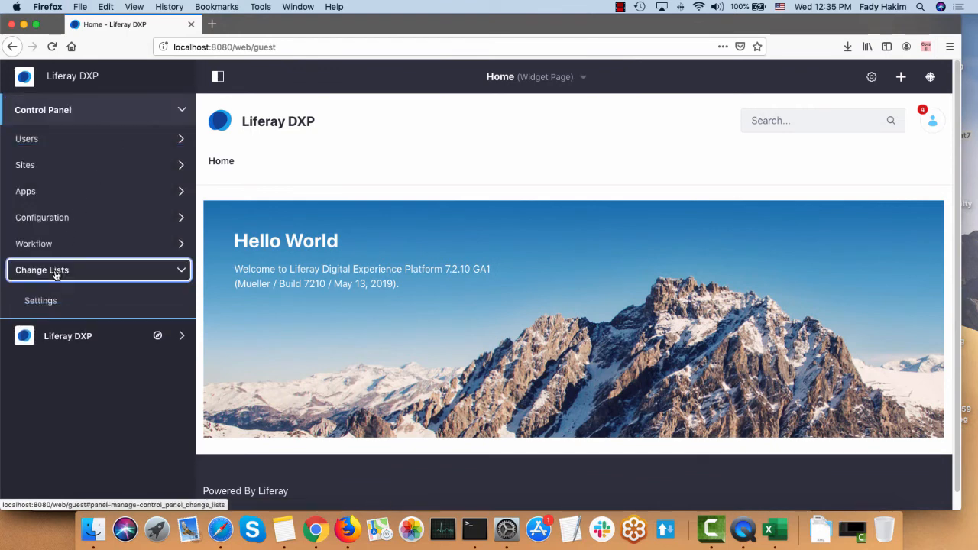
{"action": "left_click", "coordinate": [43, 301]}
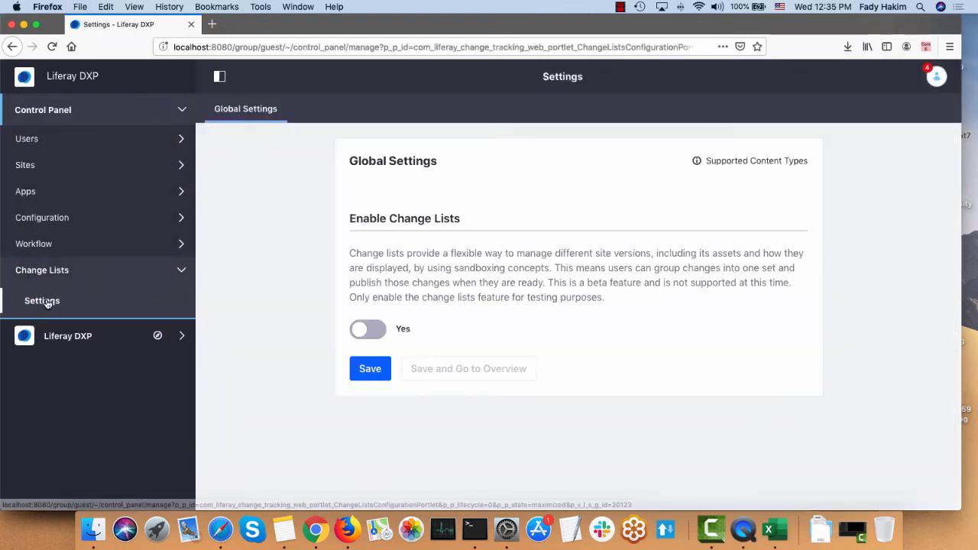
{"action": "left_click", "coordinate": [364, 333]}
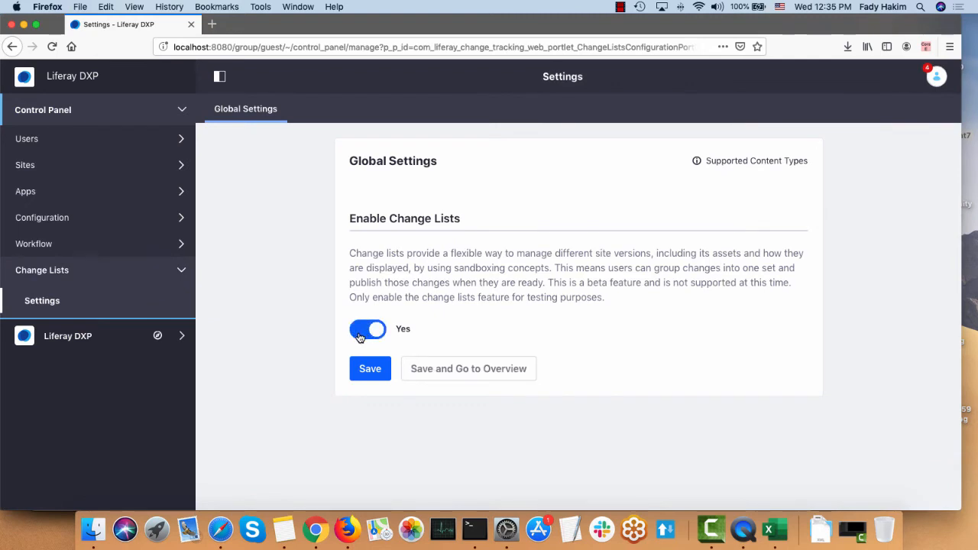
{"action": "left_click", "coordinate": [428, 374]}
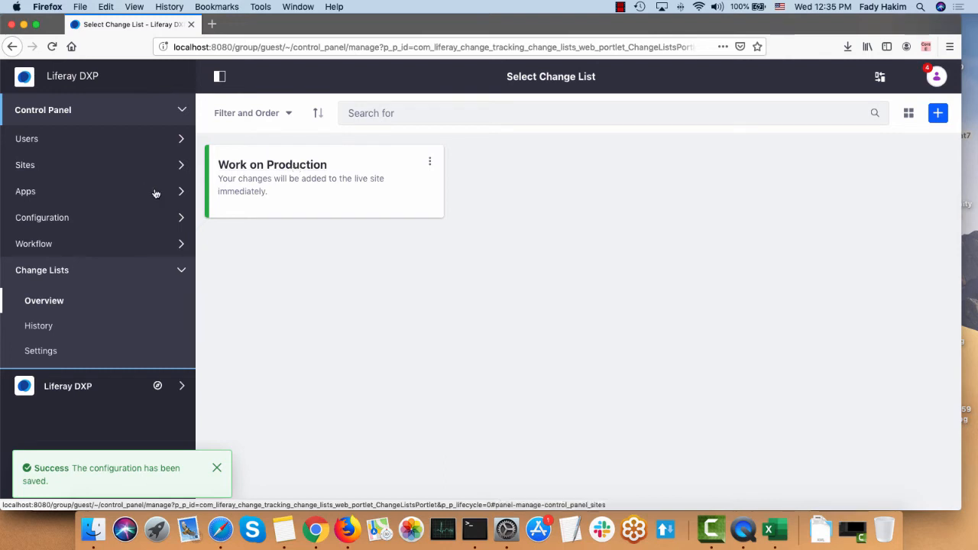
- Go to the Liferay DXP site's Home page and open the list of existing content that can be added
{"action": "left_click", "coordinate": [94, 388]}
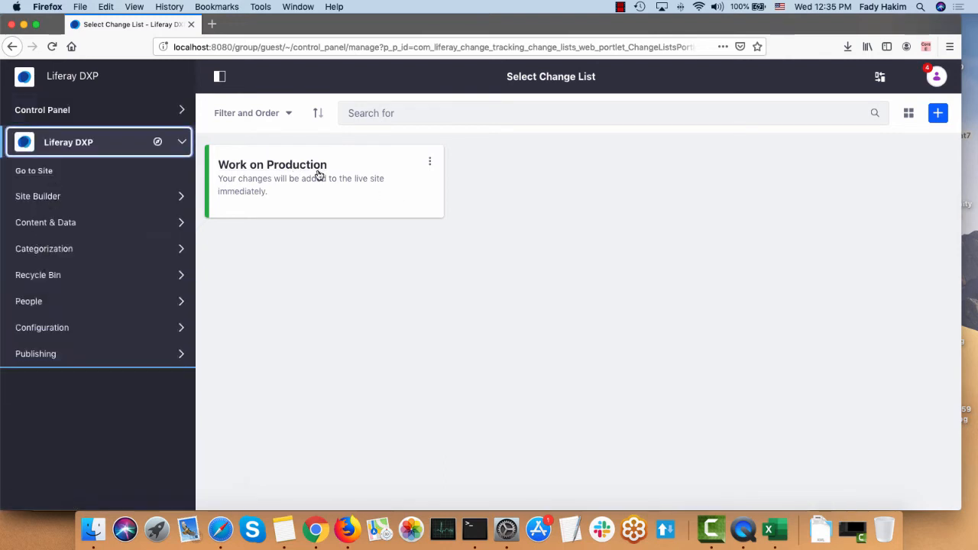
{"action": "left_click", "coordinate": [41, 176]}
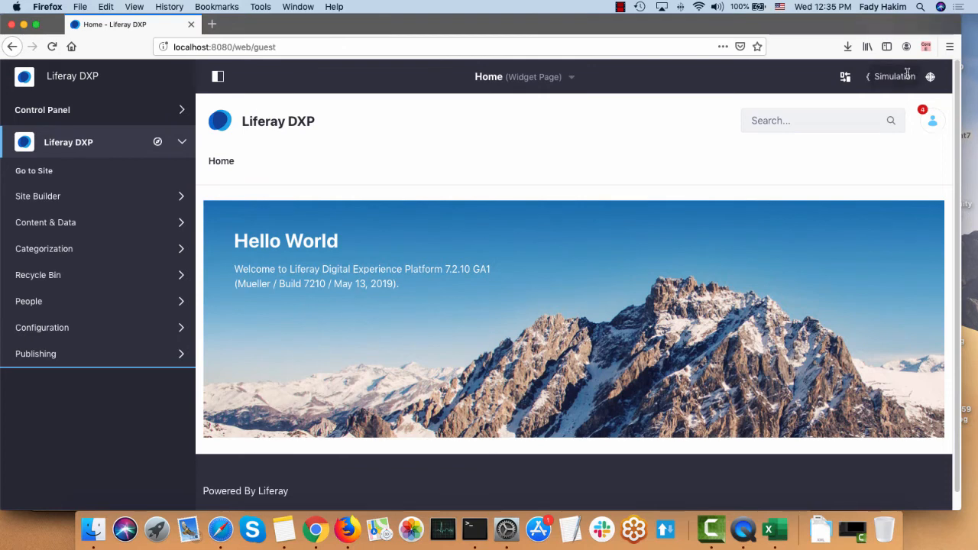
{"action": "left_click", "coordinate": [901, 79]}
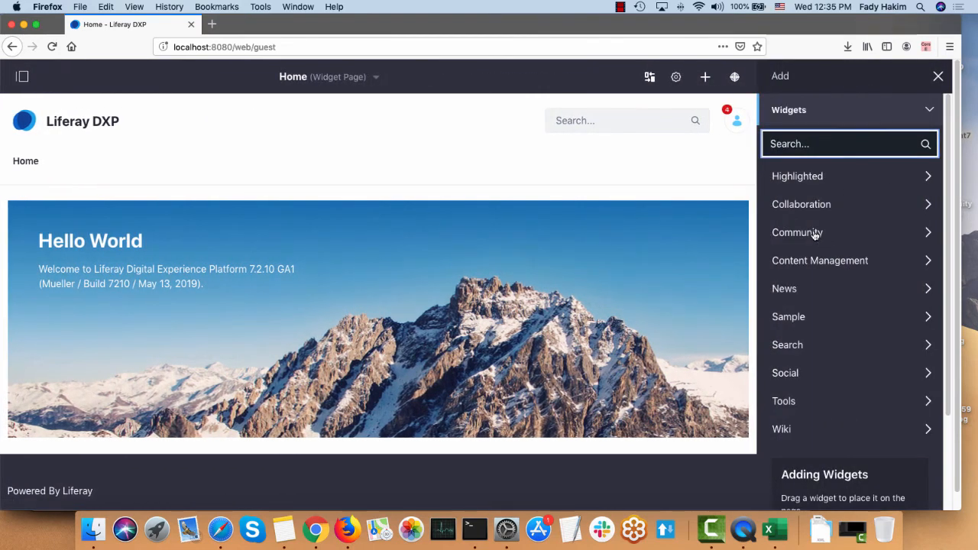
{"action": "left_click", "coordinate": [816, 116]}
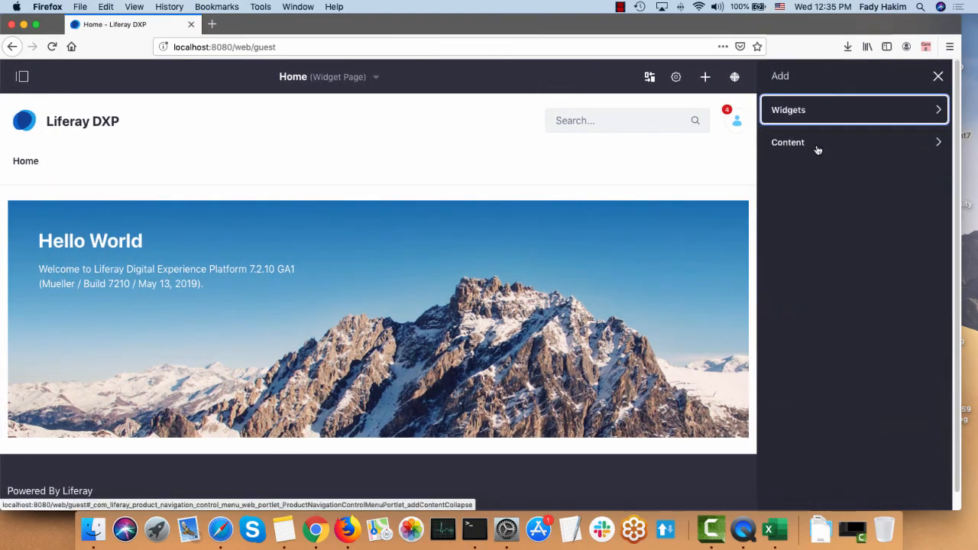
{"action": "left_click", "coordinate": [816, 144]}
- Add the new year content above the Hello World banner on the Home page, and remove it again
{"action": "left_click_drag", "start_coordinate": [812, 297], "coordinate": [886, 343]}
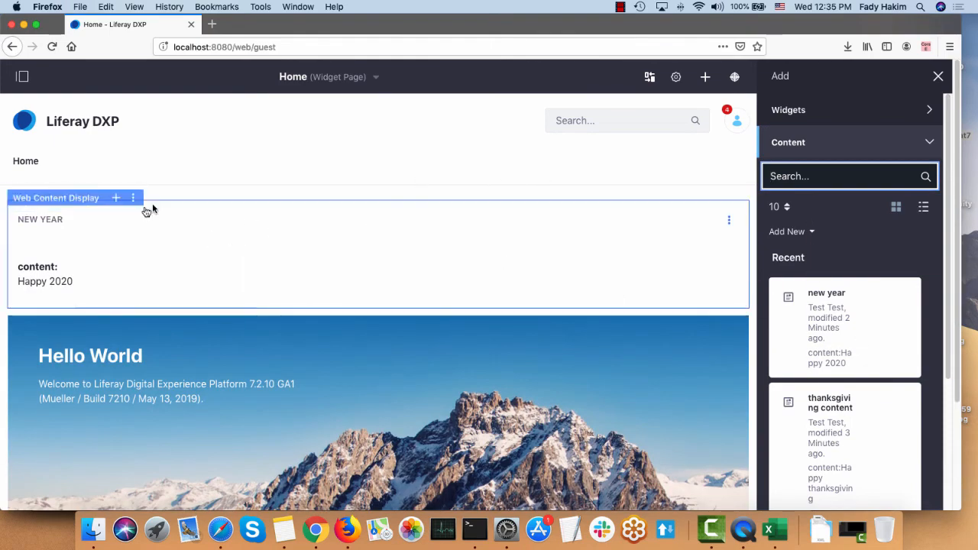
{"action": "left_click", "coordinate": [133, 193]}
{"action": "left_click", "coordinate": [189, 328]}
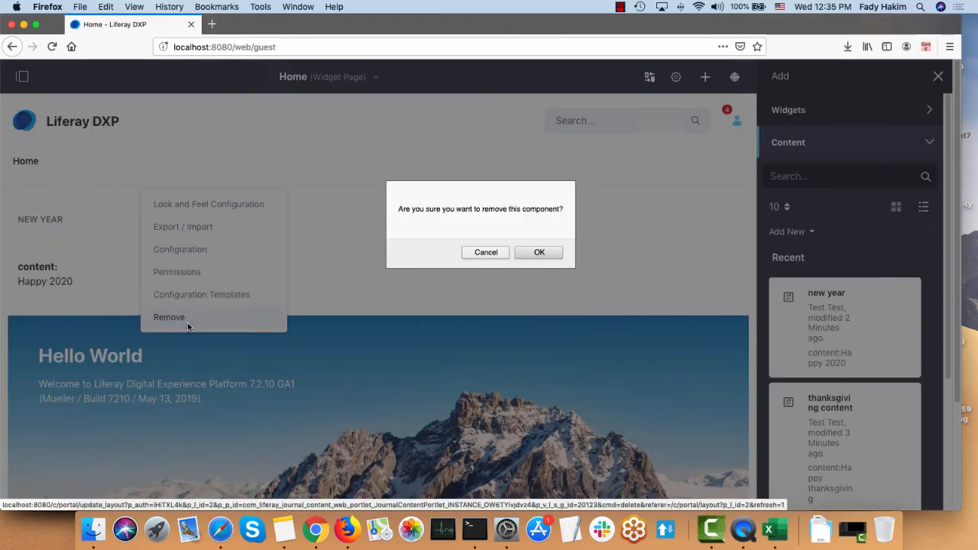
{"action": "left_click", "coordinate": [535, 256]}
- Add the thanksgiving content above the Hello World banner on the Home page, and finish adding content
{"action": "left_click_drag", "start_coordinate": [865, 407], "coordinate": [485, 201]}
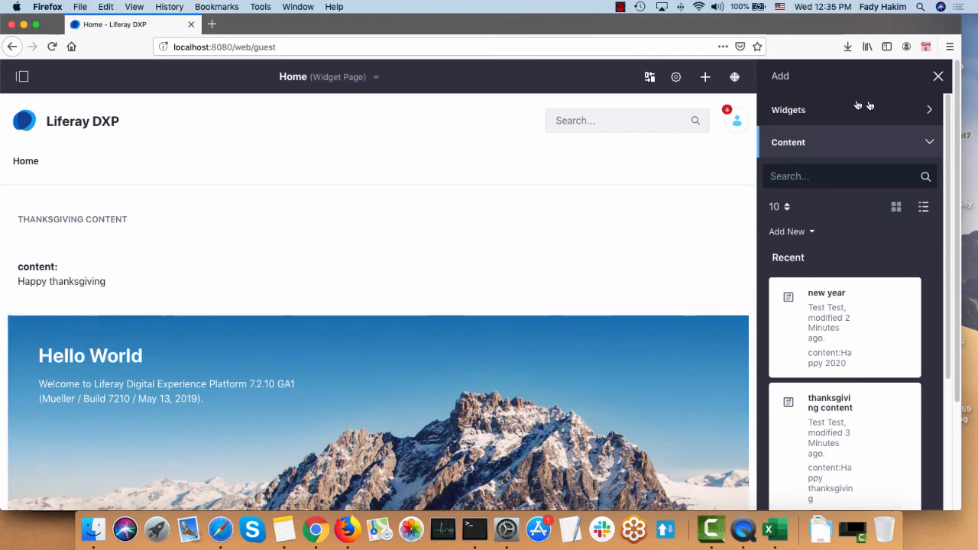
{"action": "left_click", "coordinate": [938, 76]}
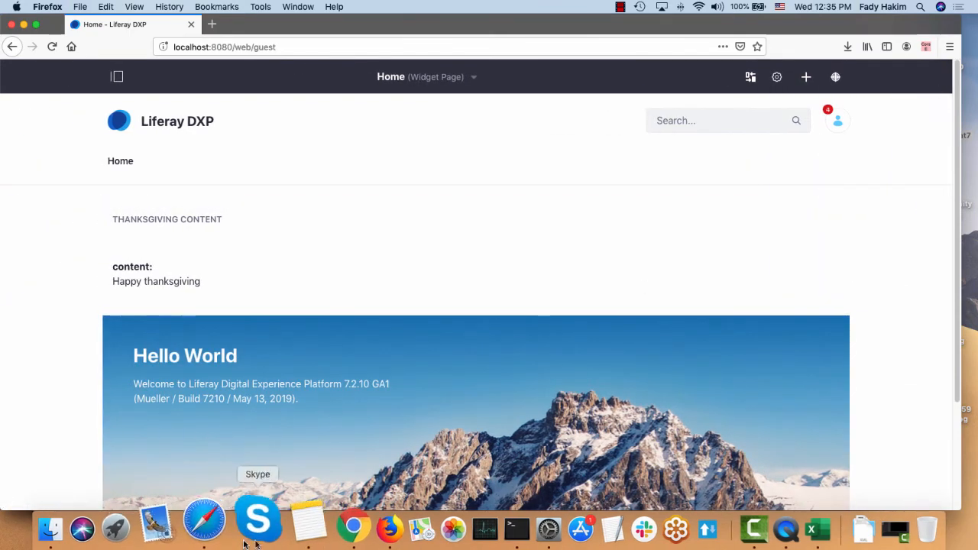
- Switch to Chrome, reload the live Home page to check its content and return to Firefox
{"action": "left_click", "coordinate": [315, 529]}
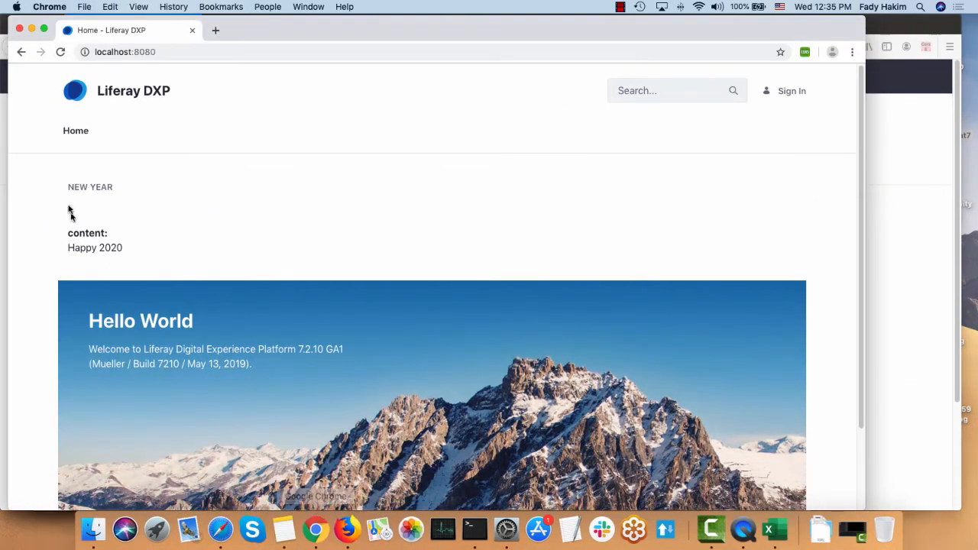
{"action": "left_click", "coordinate": [60, 51]}
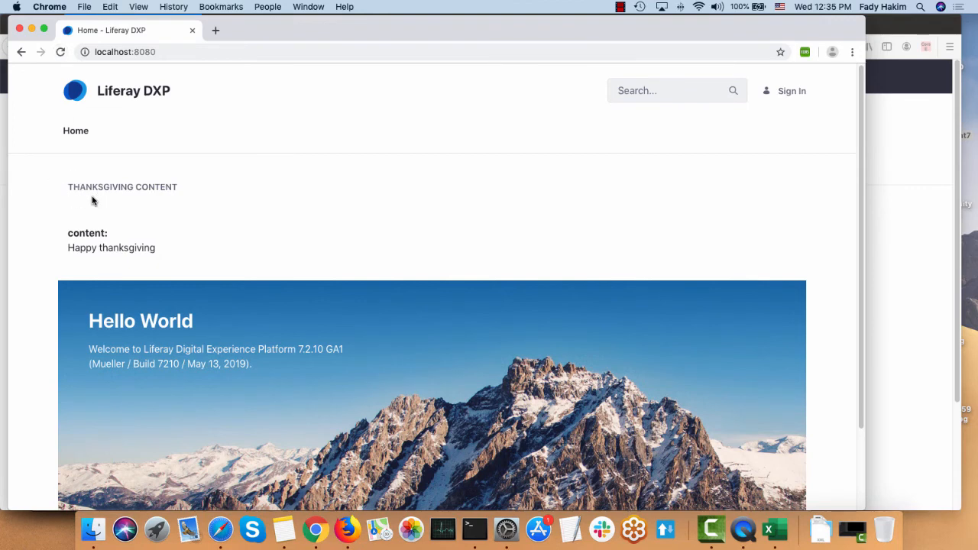
{"action": "key", "text": "super+Tab"}
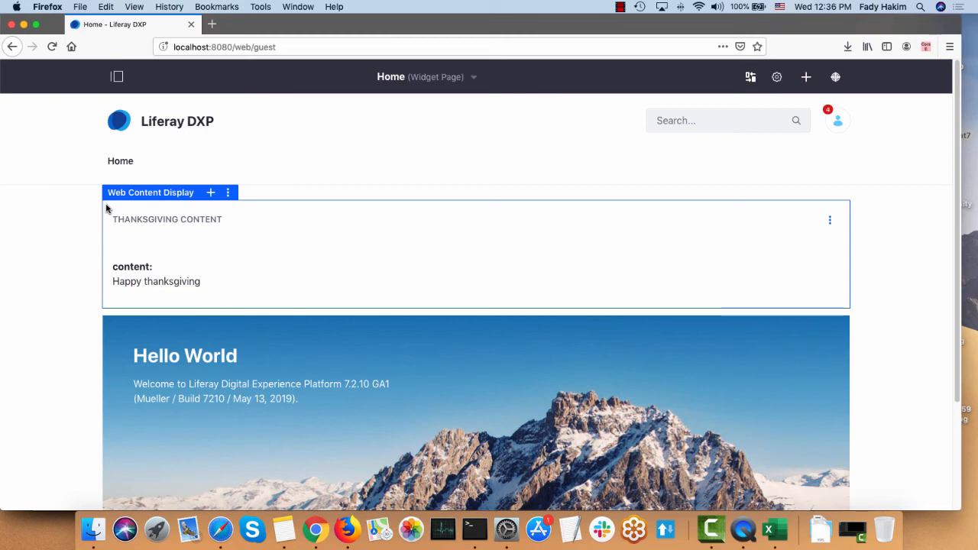
- Create a change list named Staging1 from the Change Lists overview in the Control Panel
{"action": "left_click", "coordinate": [116, 77]}
{"action": "left_click", "coordinate": [86, 110]}
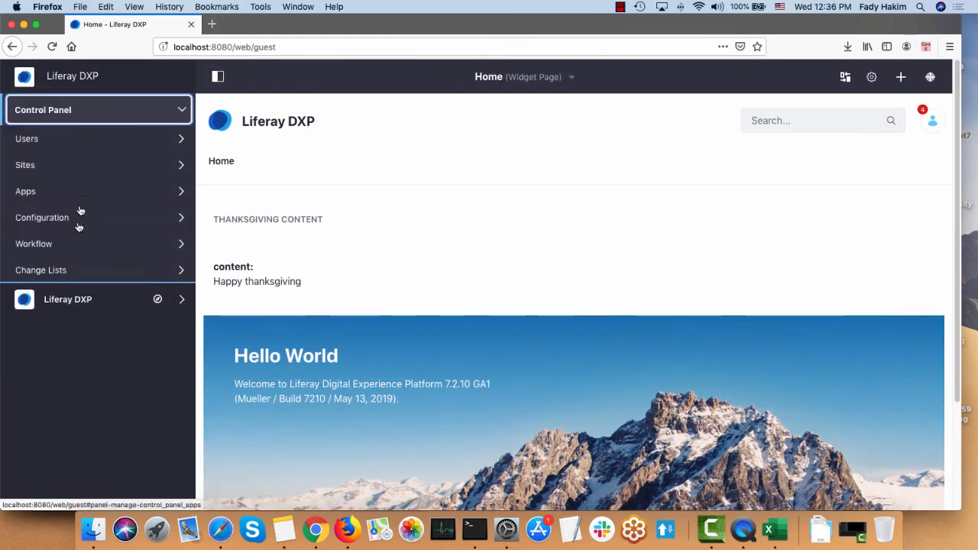
{"action": "left_click", "coordinate": [73, 272]}
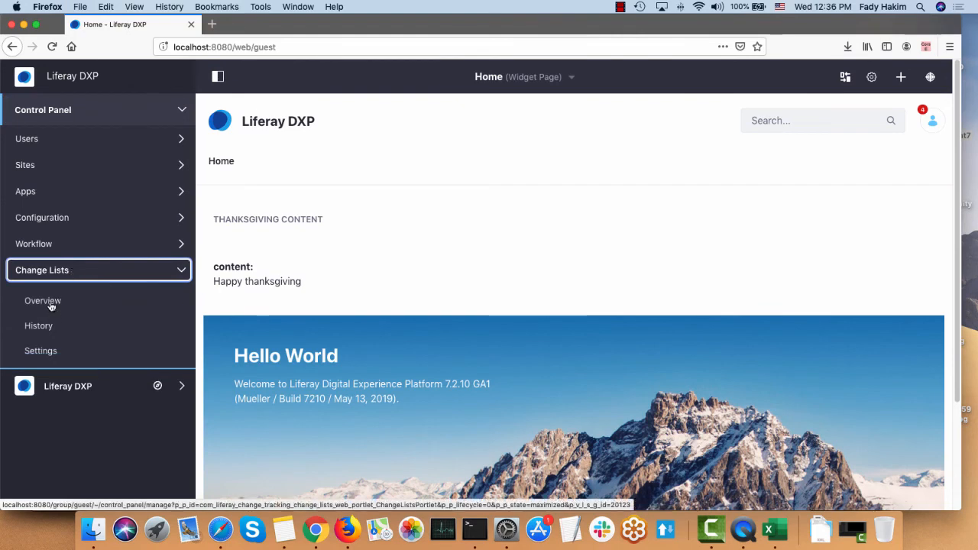
{"action": "left_click", "coordinate": [47, 302]}
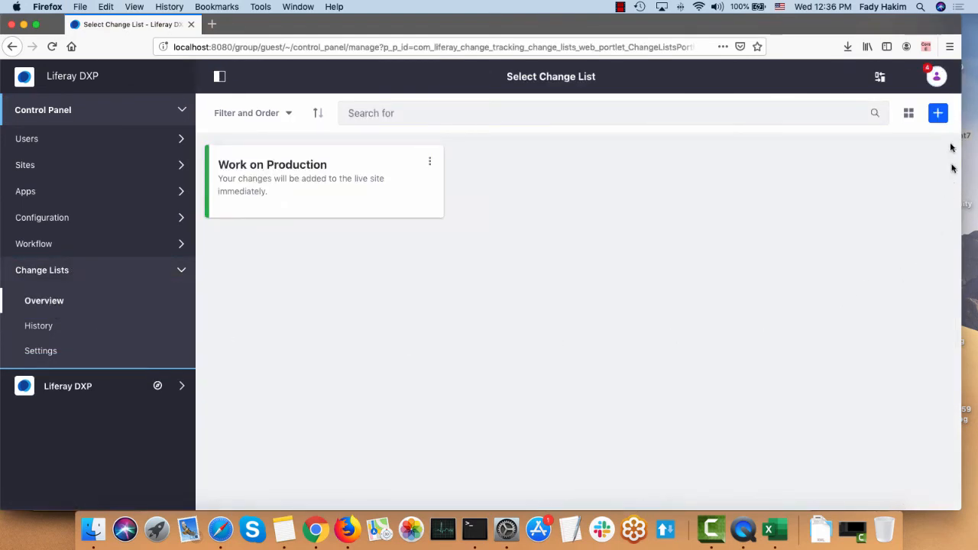
{"action": "left_click", "coordinate": [939, 113]}
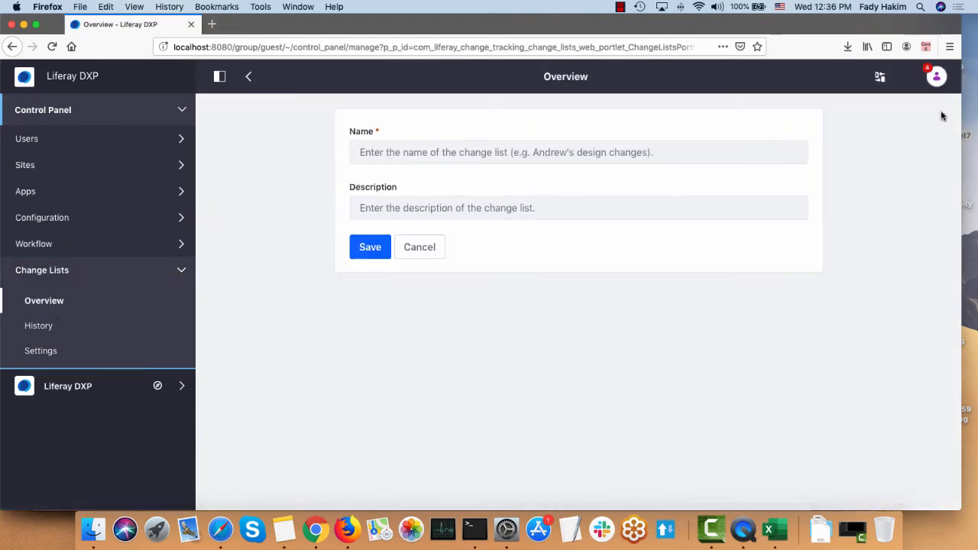
{"action": "left_click", "coordinate": [400, 158]}
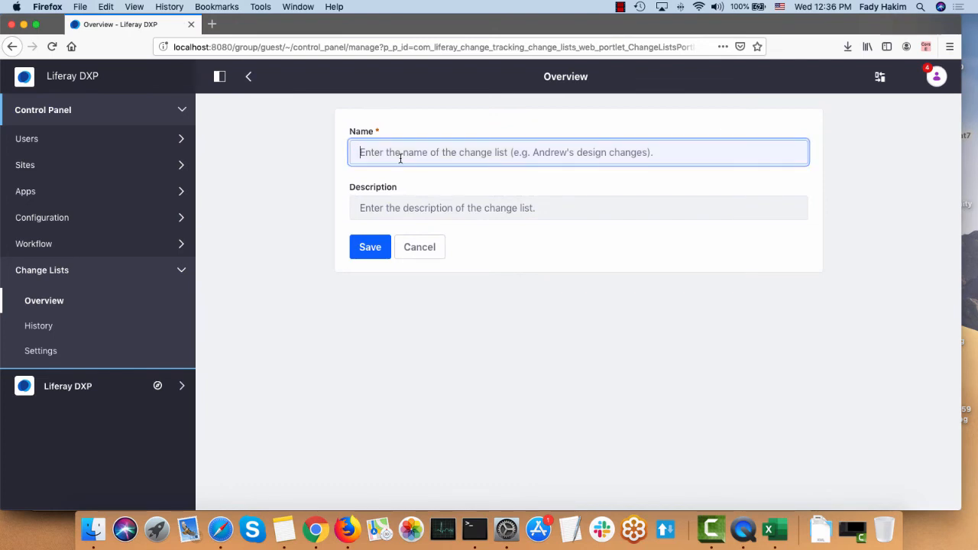
{"action": "type", "text": "S"}
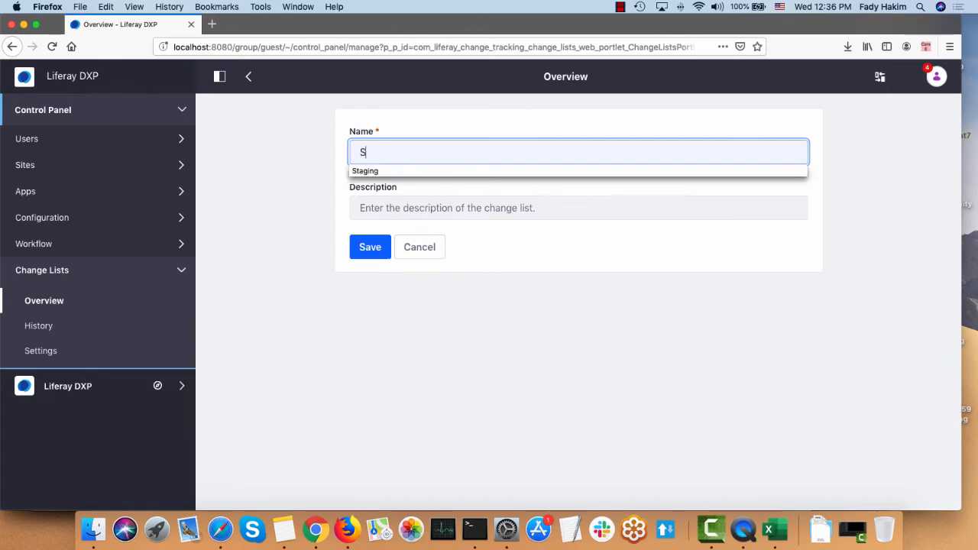
{"action": "type", "text": "taging1"}
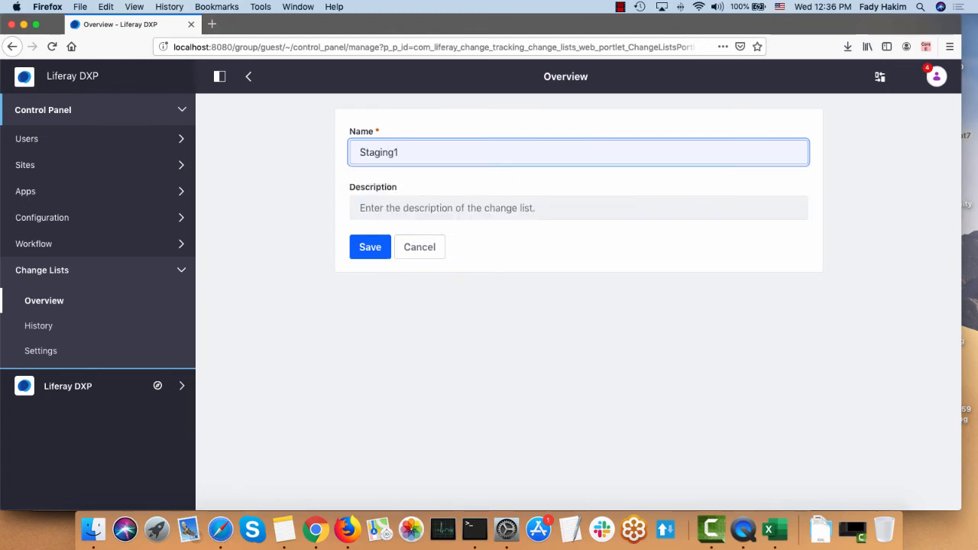
{"action": "left_click", "coordinate": [382, 244]}
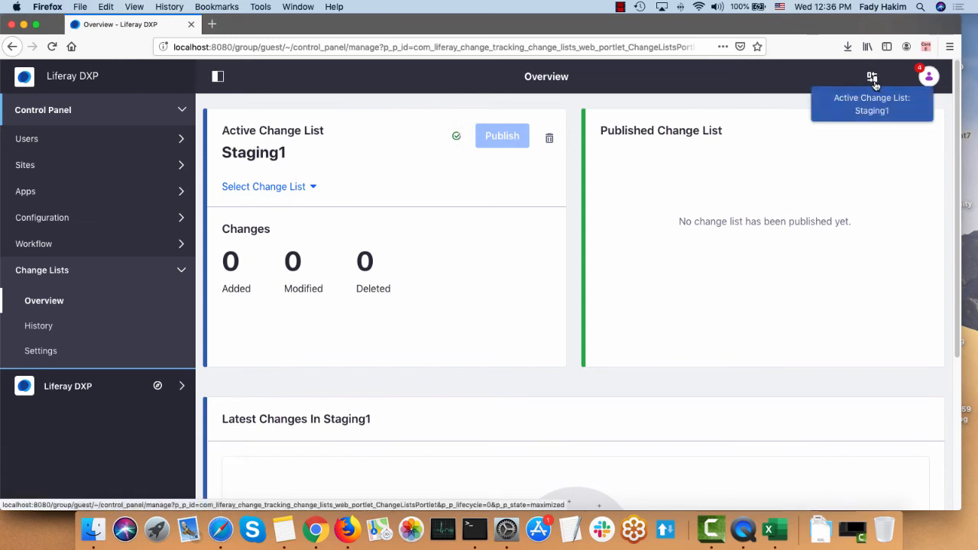
- Go to the site's Home page, edit the thanksgiving content and change its text to "Happy thanksgiving and new year."
{"action": "left_click", "coordinate": [97, 391]}
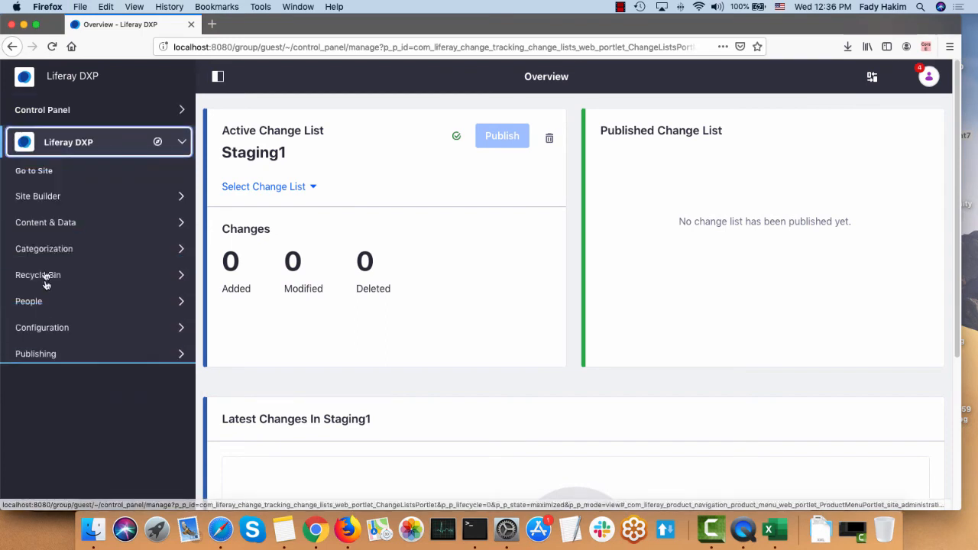
{"action": "left_click", "coordinate": [33, 172]}
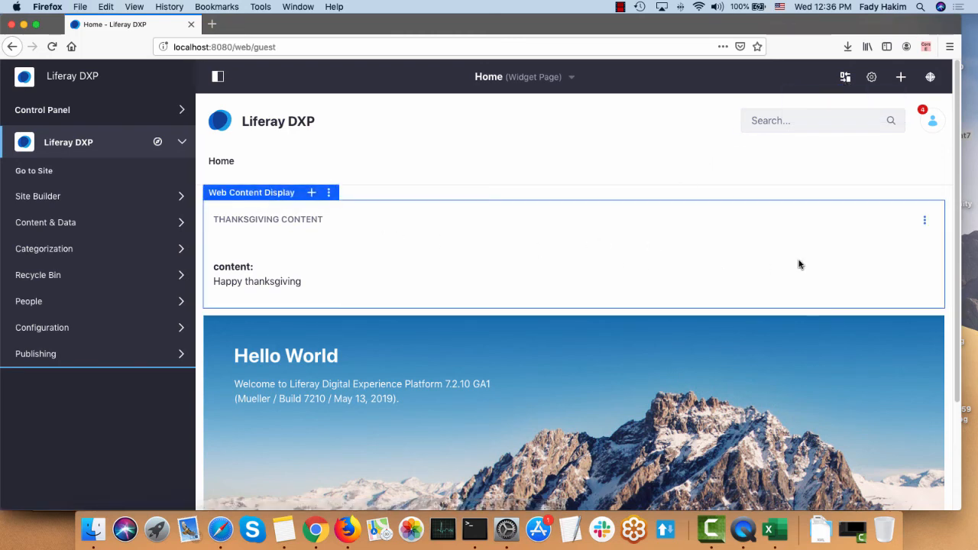
{"action": "left_click", "coordinate": [925, 221]}
{"action": "left_click", "coordinate": [895, 229]}
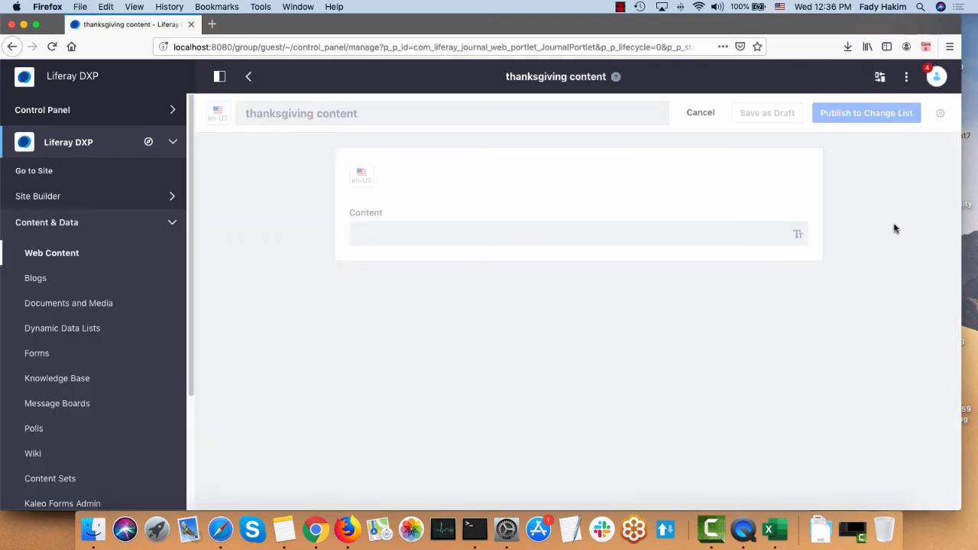
{"action": "left_click_drag", "start_coordinate": [371, 229], "coordinate": [270, 219]}
{"action": "type", "text": "Happy t"}
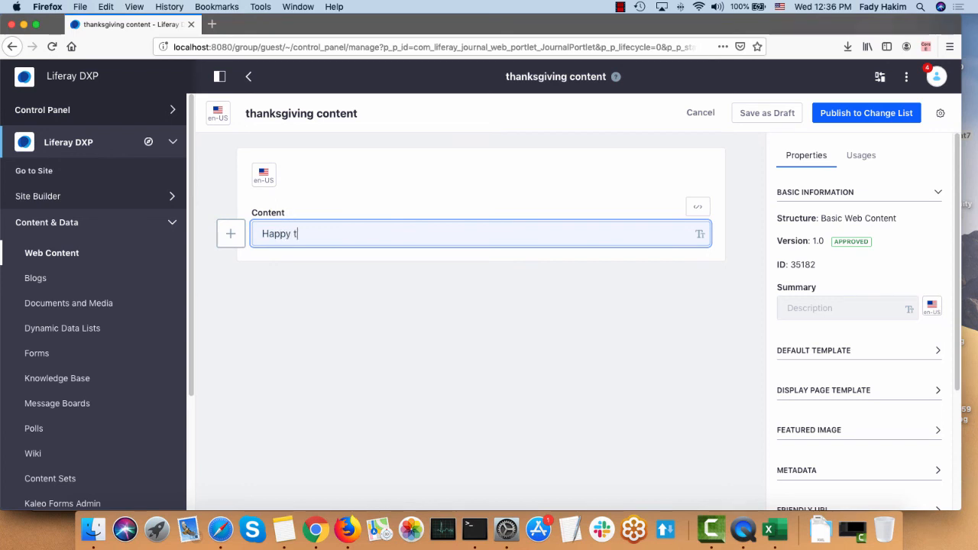
{"action": "type", "text": "hanksgiving anfd"}
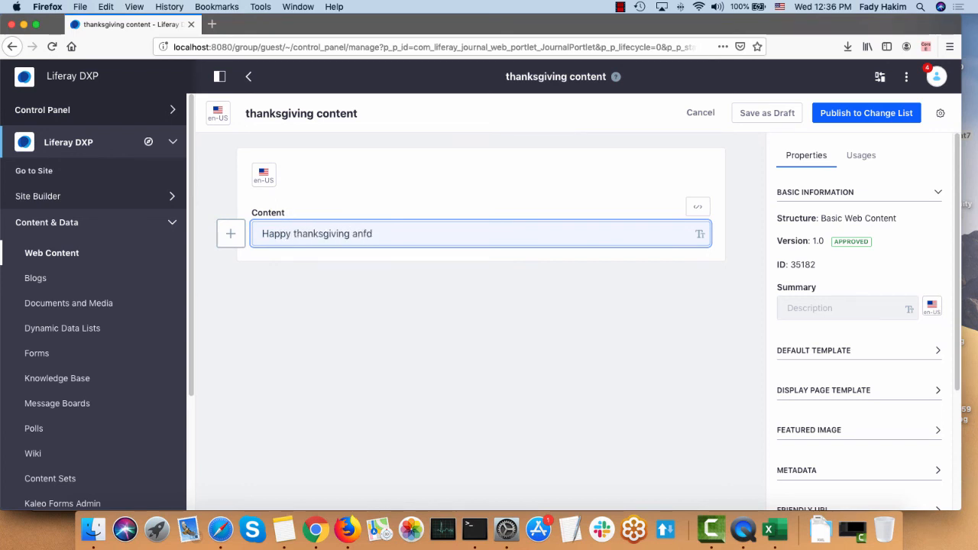
{"action": "key", "text": "BackSpace"}
{"action": "key", "text": "BackSpace"}
{"action": "type", "text": "d new year."}
- Retitle the web content "thanksgiving and new year content" and publish it to the change list
{"action": "left_click", "coordinate": [312, 115]}
{"action": "type", "text": "and new"}
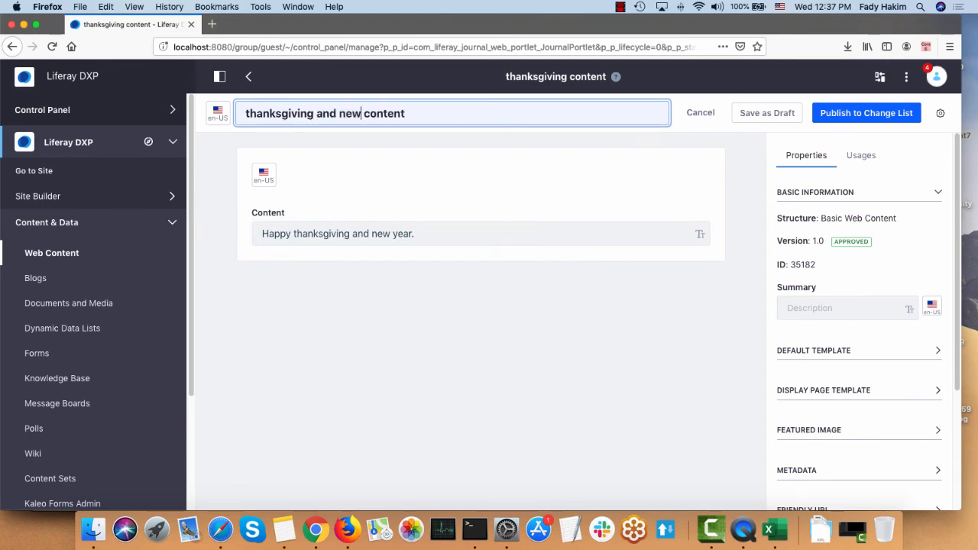
{"action": "type", "text": " year"}
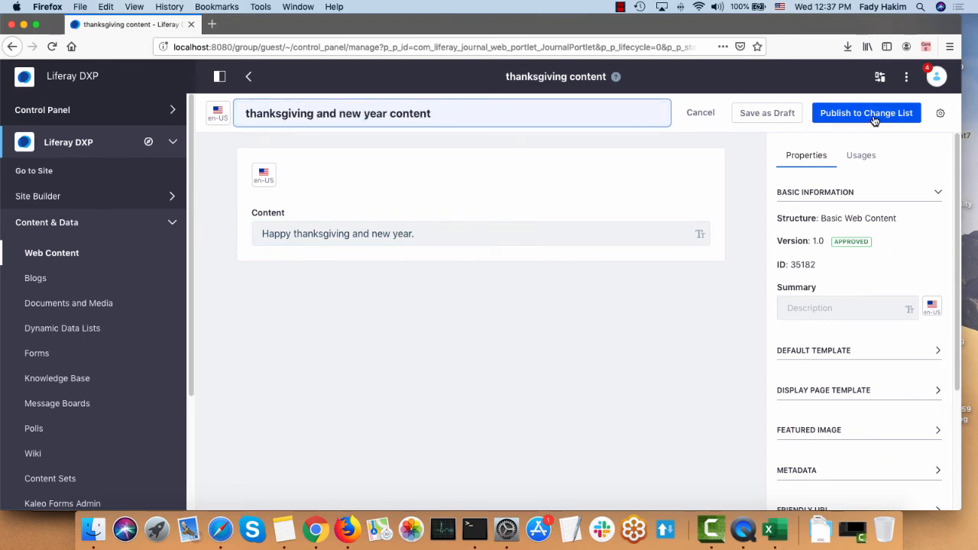
{"action": "left_click", "coordinate": [871, 114]}
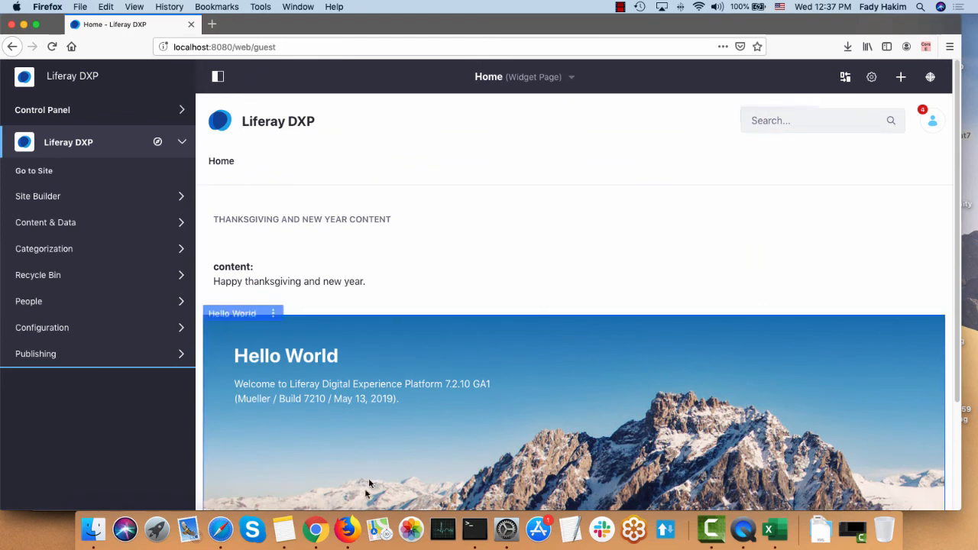
- Reload the public Home page in Chrome to compare it with the edited version, and go back to Firefox
{"action": "left_click", "coordinate": [315, 528]}
{"action": "left_click", "coordinate": [58, 52]}
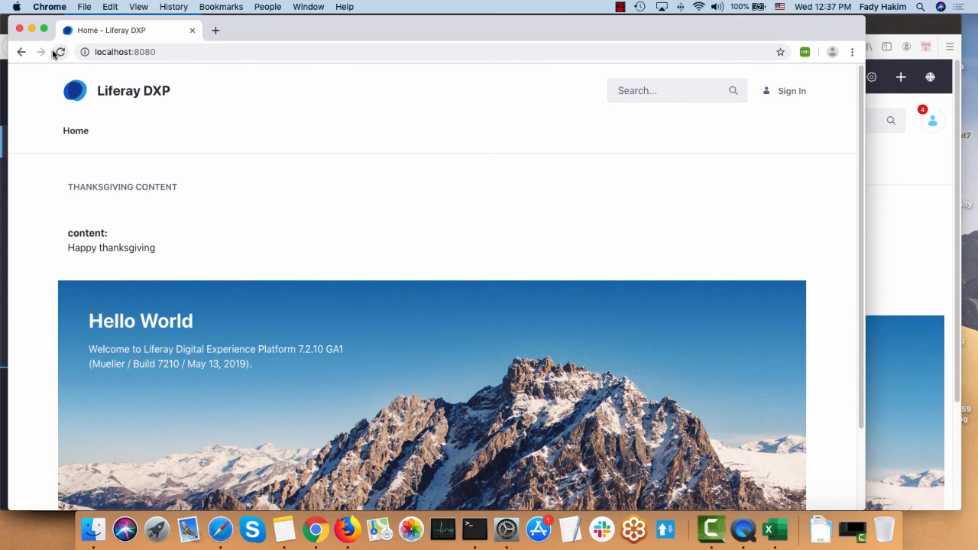
{"action": "left_click", "coordinate": [910, 167]}
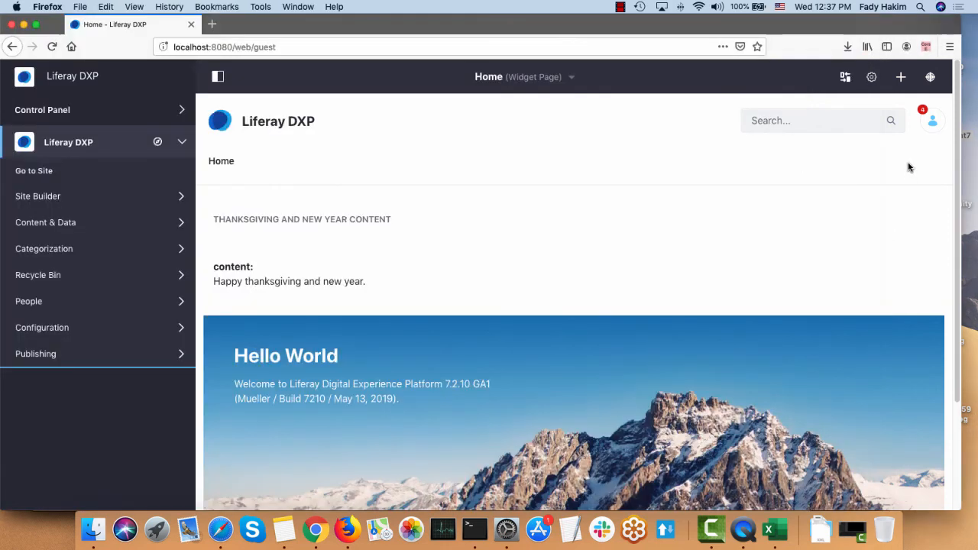
- Review the changes in the Staging1 change list and publish it without ignoring collisions
{"action": "left_click", "coordinate": [845, 78]}
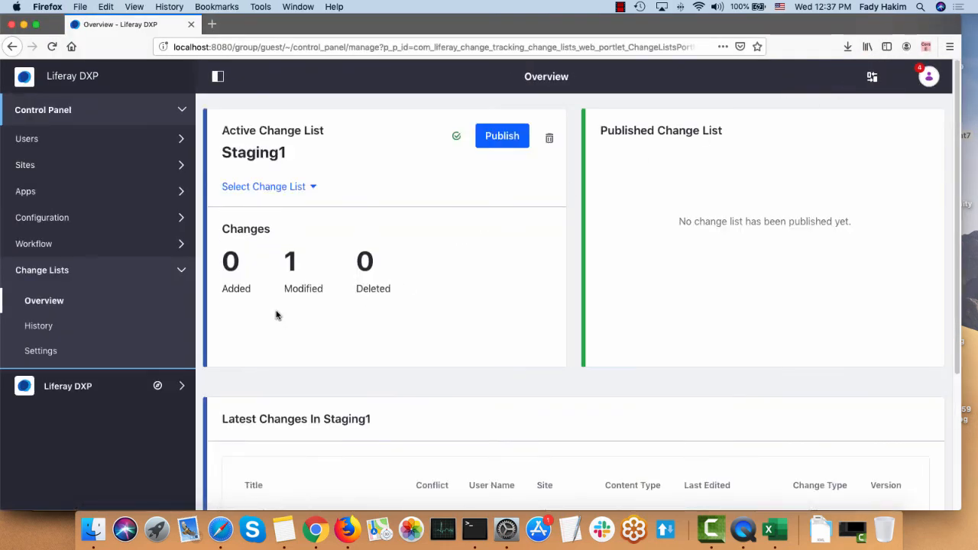
{"action": "scroll", "coordinate": [289, 275], "scroll_direction": "down", "scroll_amount": 1}
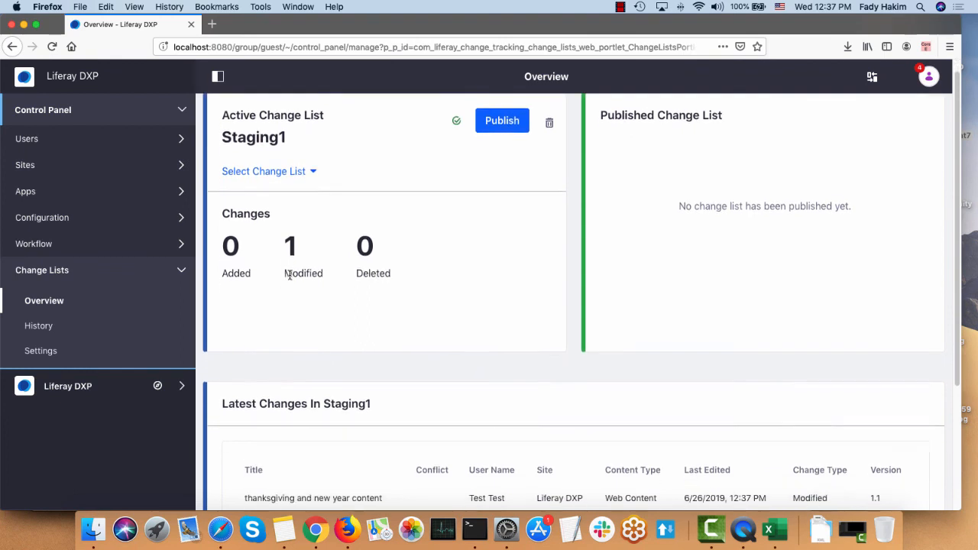
{"action": "scroll", "coordinate": [290, 277], "scroll_direction": "down", "scroll_amount": 1}
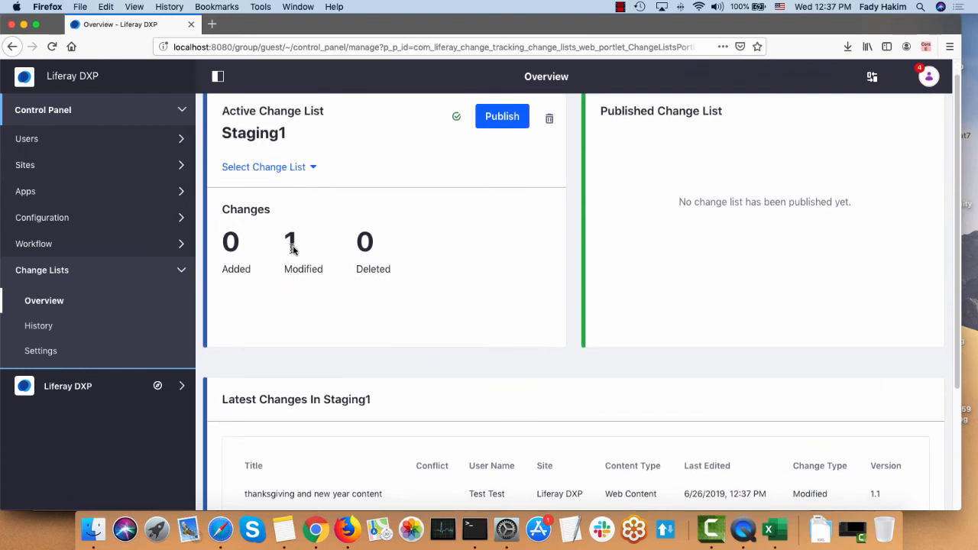
{"action": "left_click", "coordinate": [502, 116]}
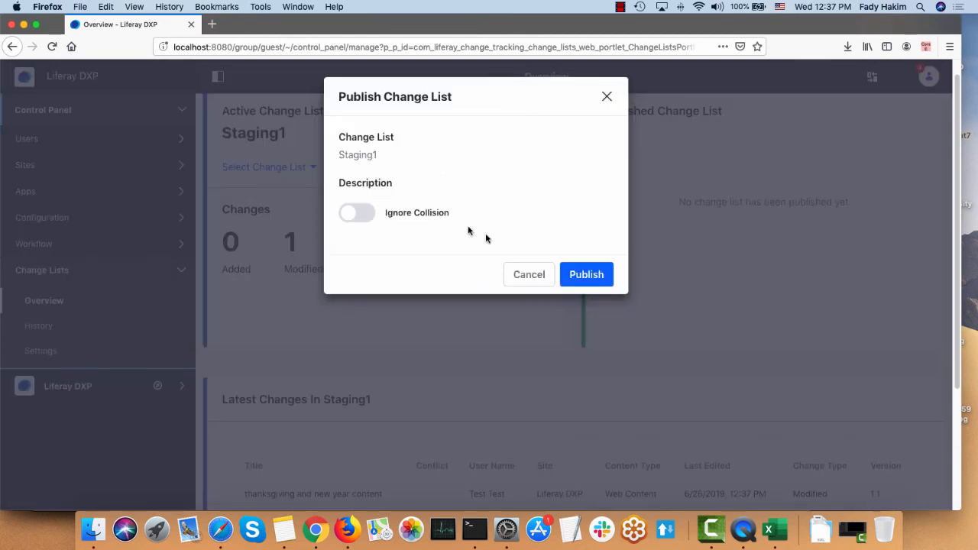
{"action": "left_click", "coordinate": [581, 275]}
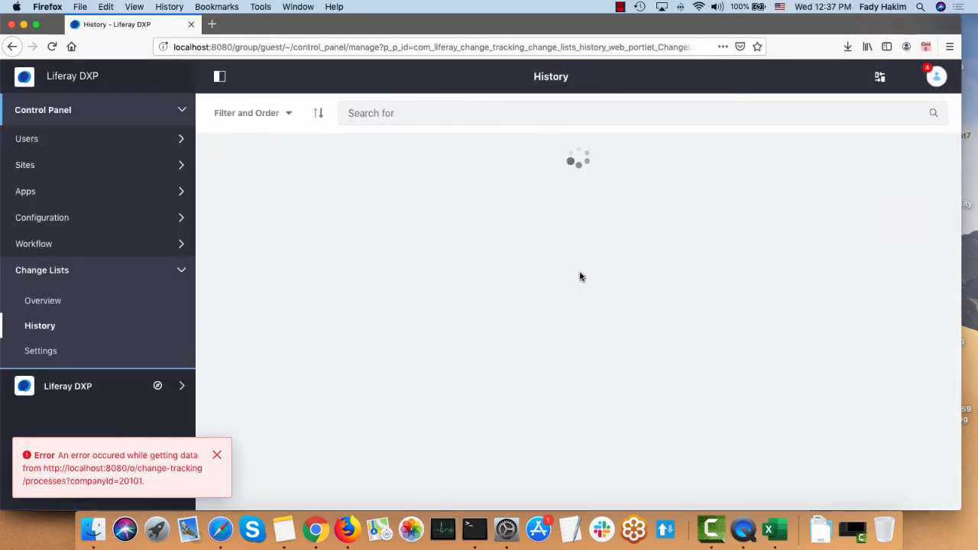
{"action": "left_click", "coordinate": [216, 455]}
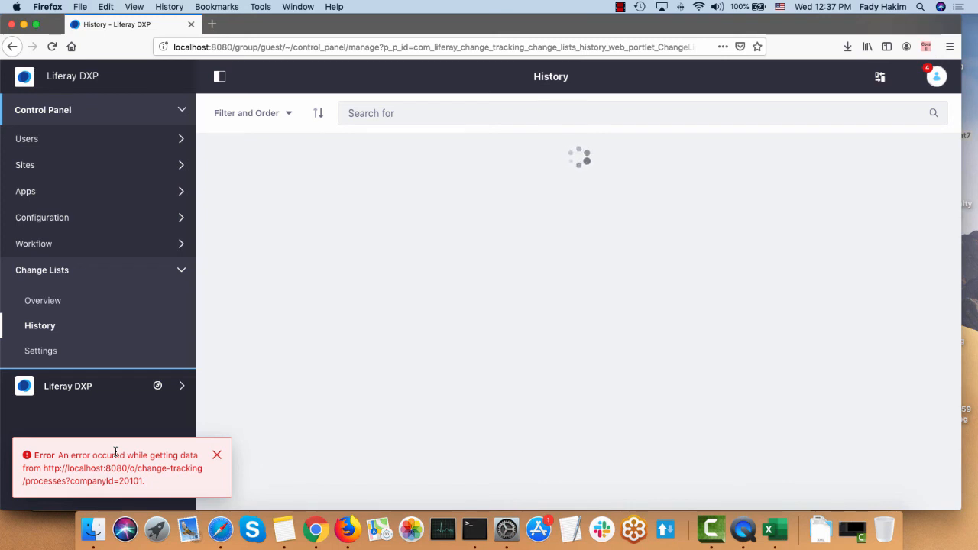
- Switch to Chrome, reload the live Home page and examine the published title and content
{"action": "left_click", "coordinate": [317, 520]}
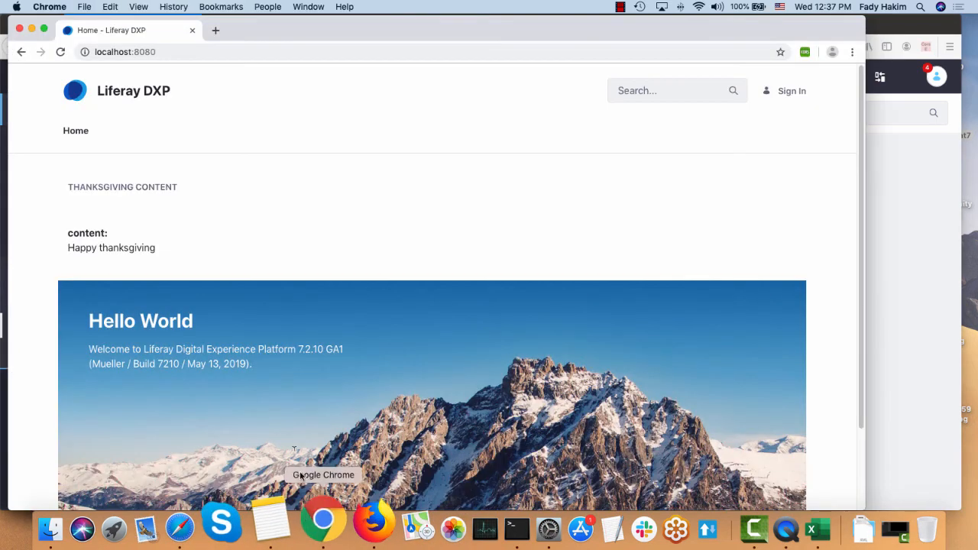
{"action": "left_click", "coordinate": [61, 52]}
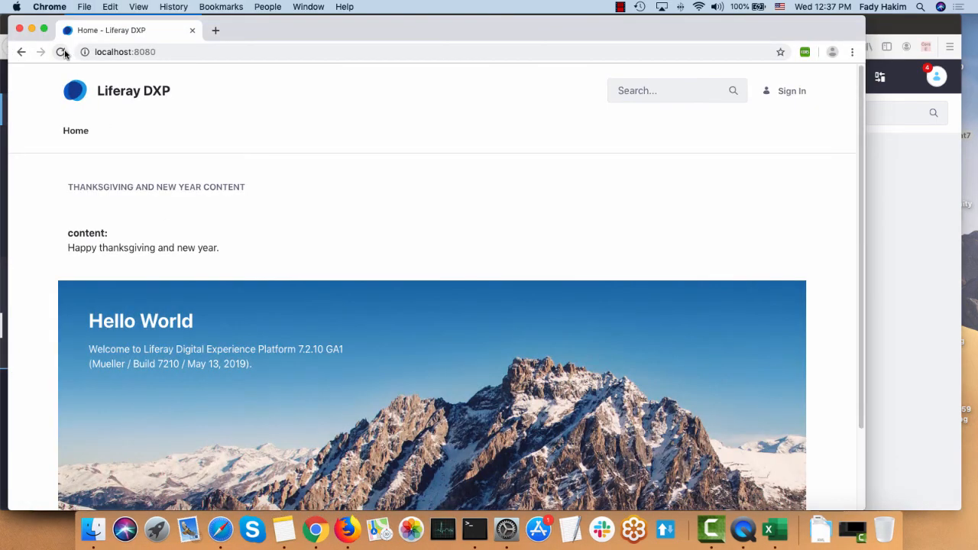
{"action": "left_click_drag", "start_coordinate": [67, 189], "coordinate": [290, 260]}
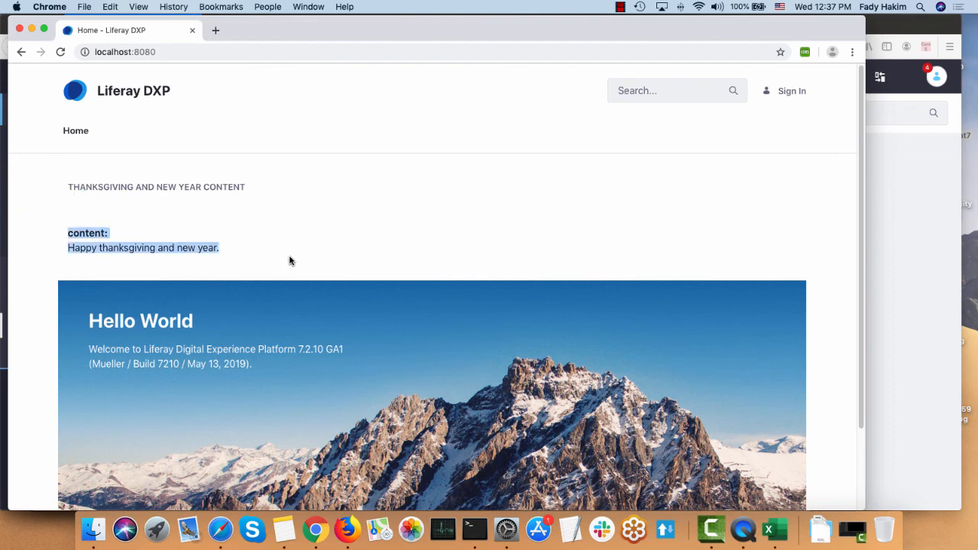
- Return to Firefox, dismiss the error notification and open the Change Lists overview
{"action": "left_click", "coordinate": [883, 233]}
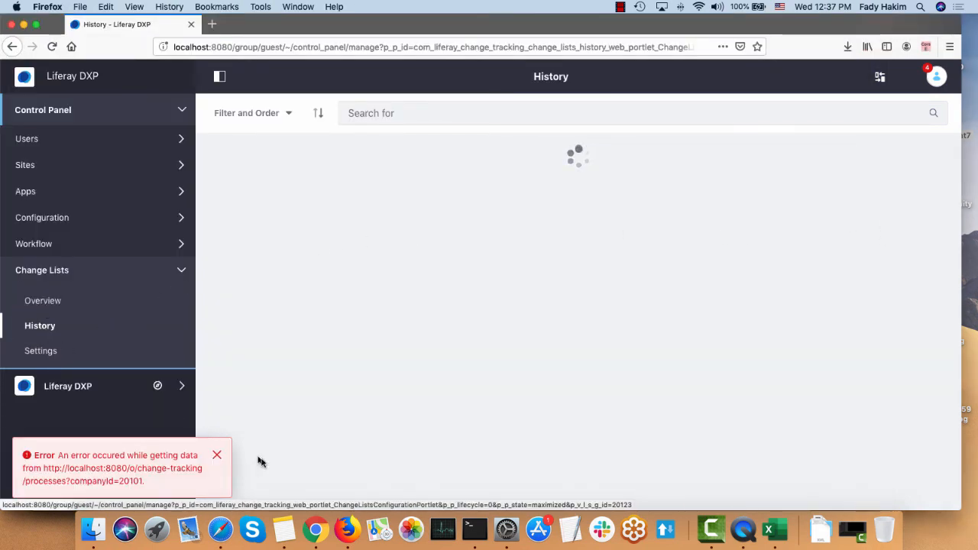
{"action": "left_click", "coordinate": [217, 455]}
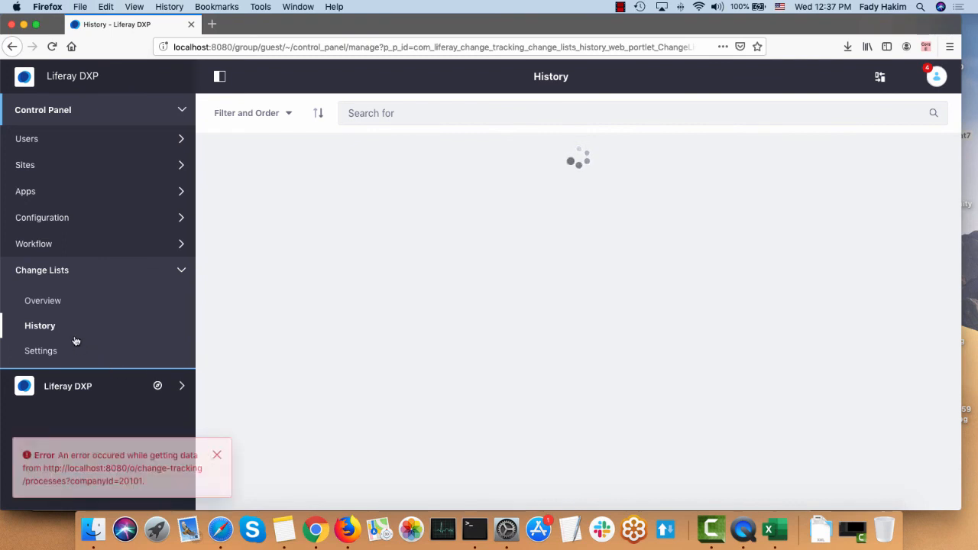
{"action": "left_click", "coordinate": [44, 301]}
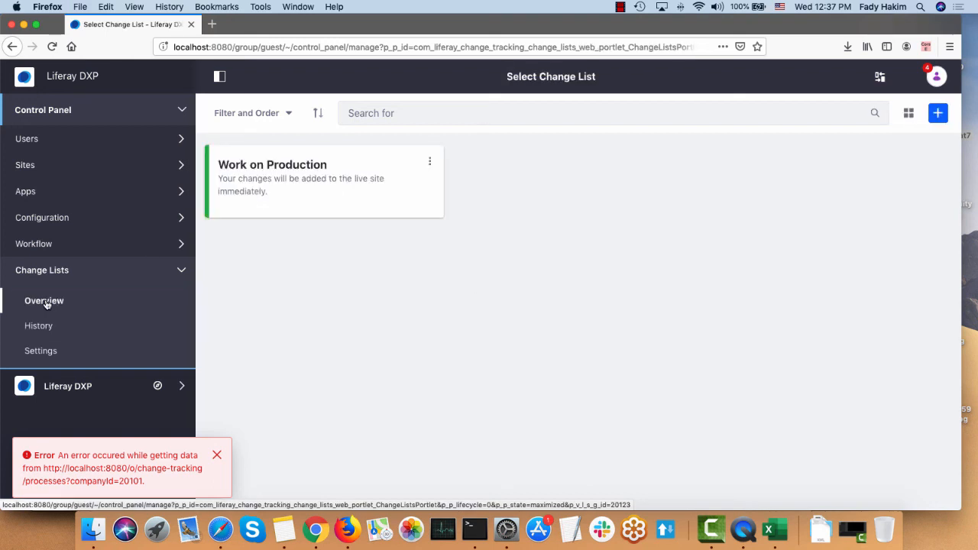